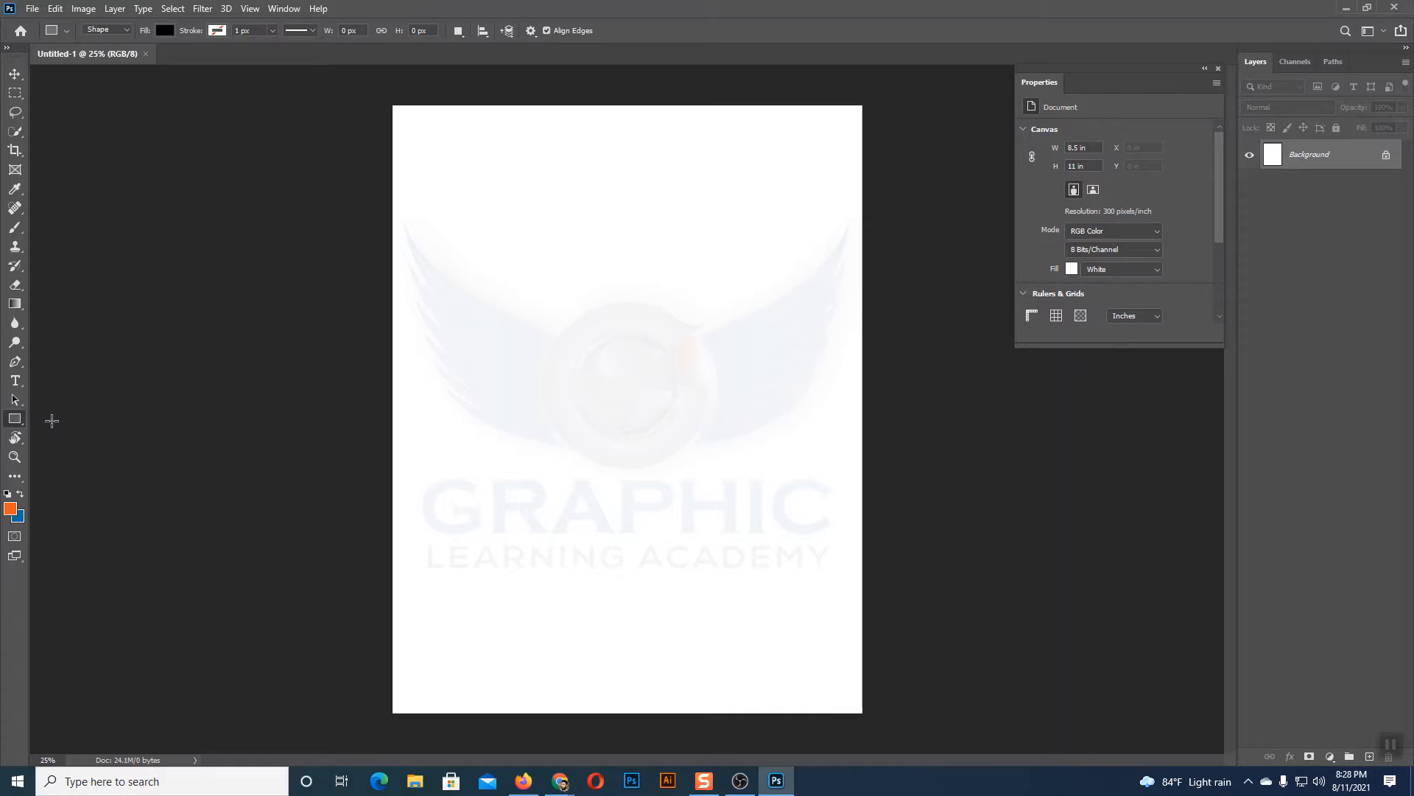
# Step: Draw four black horizontal rectangles down the upper half of the page, about 1756×156, 1740×236, 1412×240 and 1008×200 px
pyautogui.moveTo(457, 162); pyautogui.dragTo(780, 191)
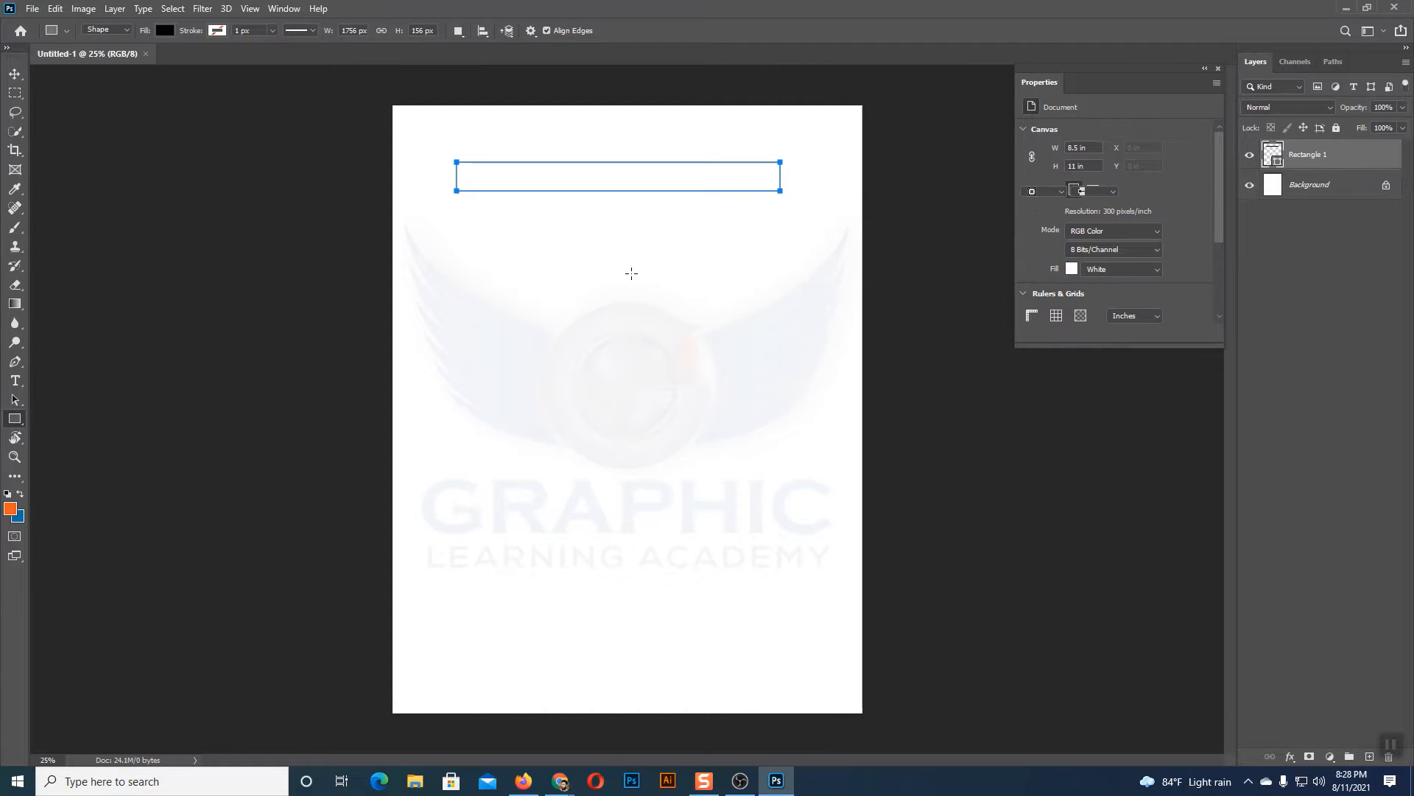
pyautogui.moveTo(462, 230); pyautogui.dragTo(781, 273)
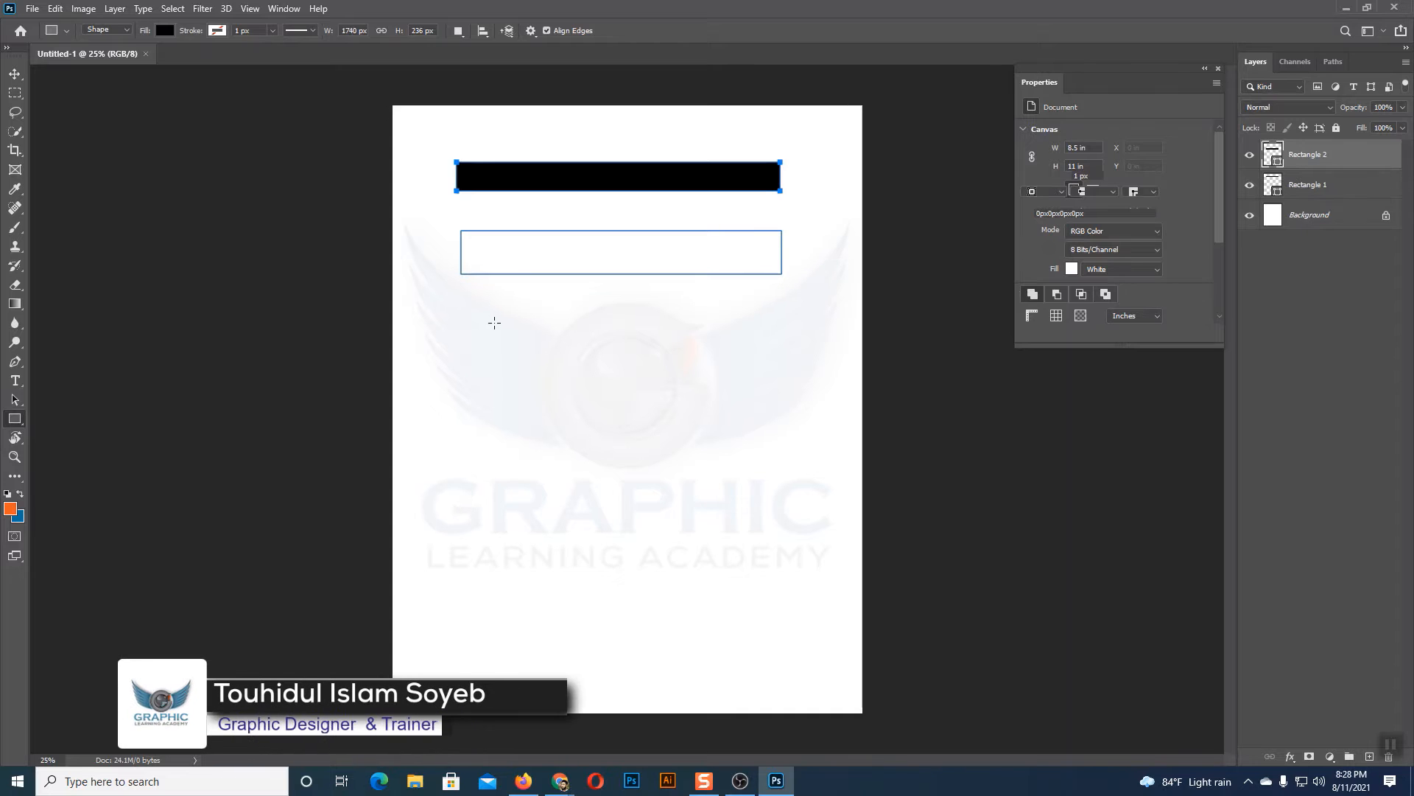
pyautogui.moveTo(464, 303); pyautogui.dragTo(724, 347)
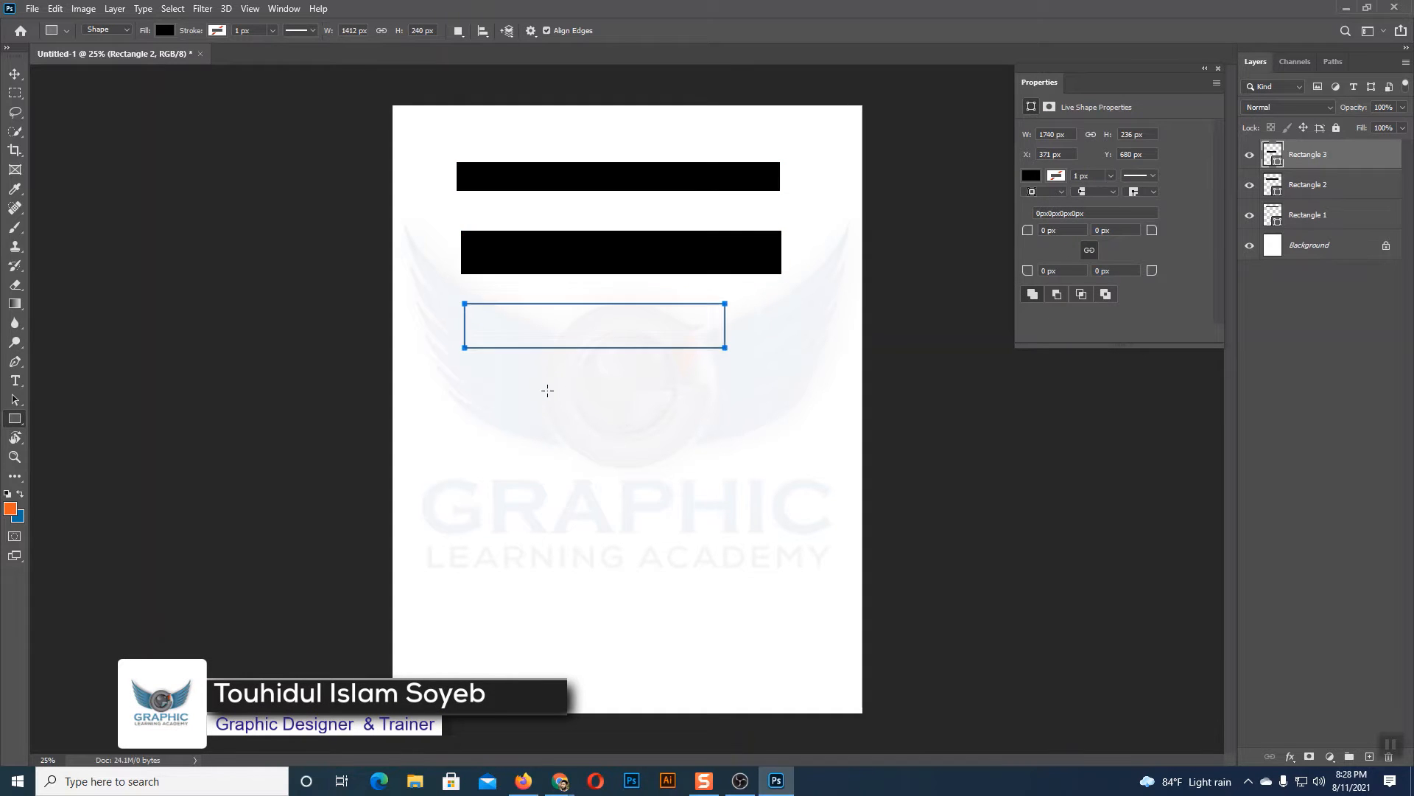
pyautogui.moveTo(538, 379); pyautogui.dragTo(725, 416)
pyautogui.click(15, 75)
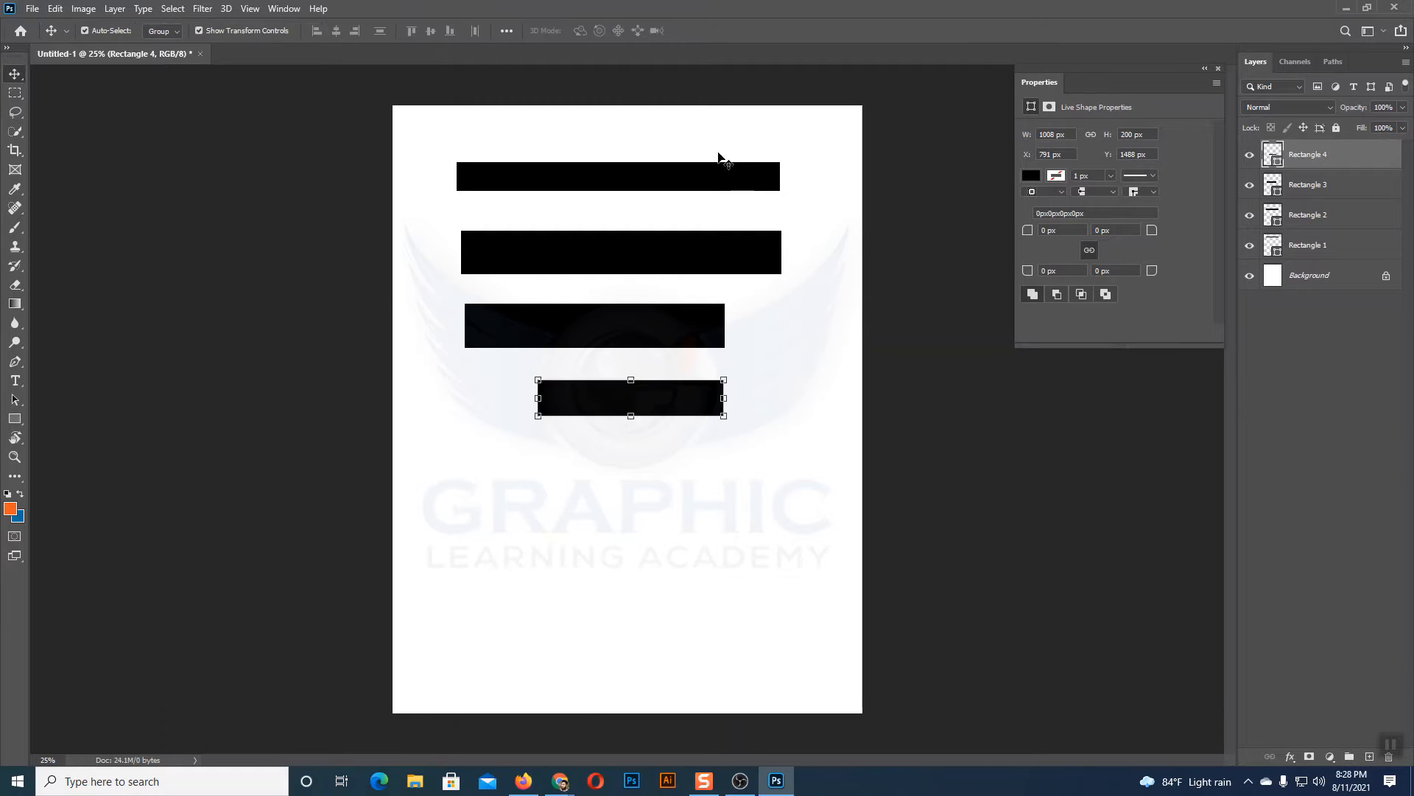
pyautogui.click(681, 492)
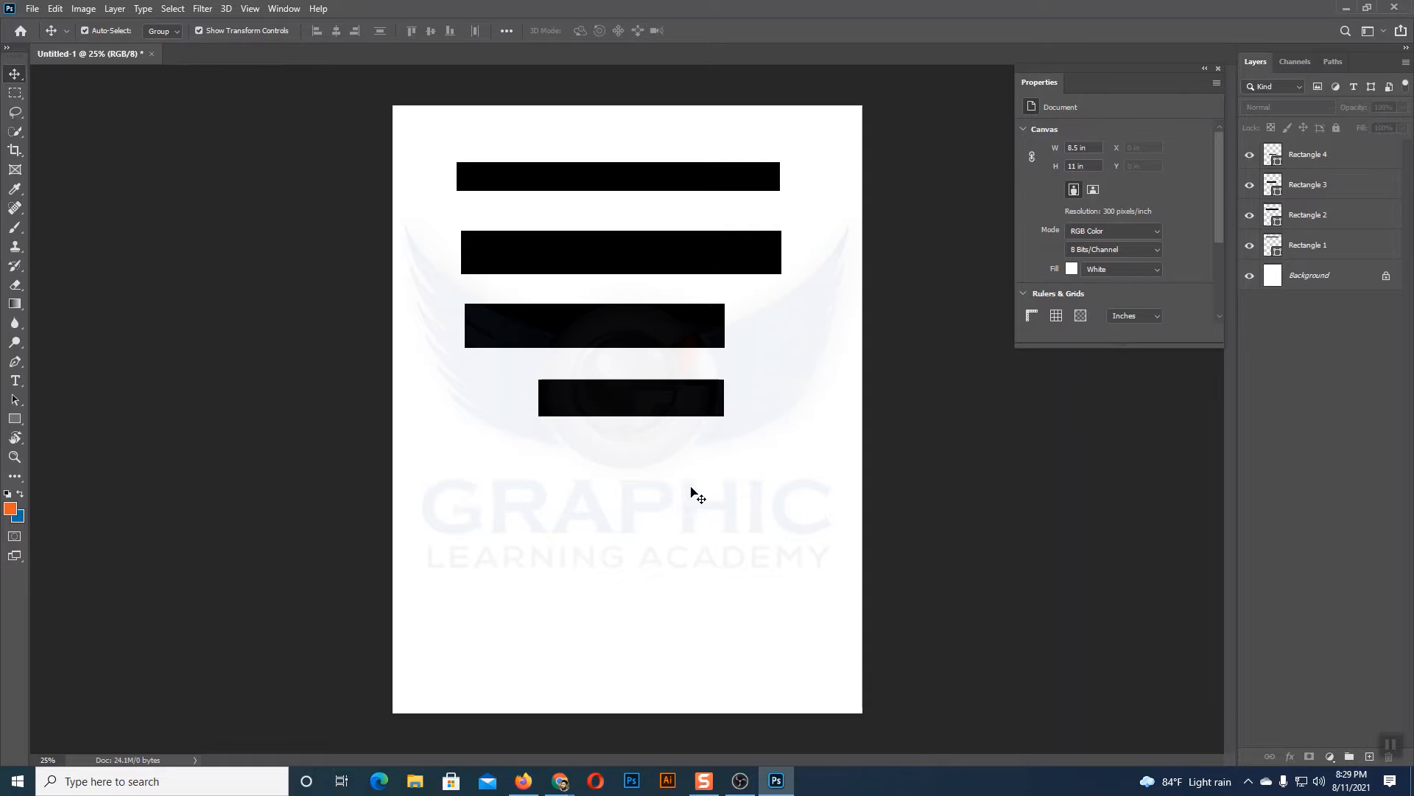
pyautogui.moveTo(581, 131); pyautogui.dragTo(716, 505)
pyautogui.click(716, 505)
pyautogui.moveTo(602, 151); pyautogui.dragTo(740, 494)
pyautogui.click(739, 497)
# Step: Move the second horizontal rectangle slightly and scale it down proportionally to about 1452×197 px
pyautogui.moveTo(599, 246); pyautogui.dragTo(627, 241)
pyautogui.moveTo(809, 248); pyautogui.dragTo(759, 259)
pyautogui.press('Return')
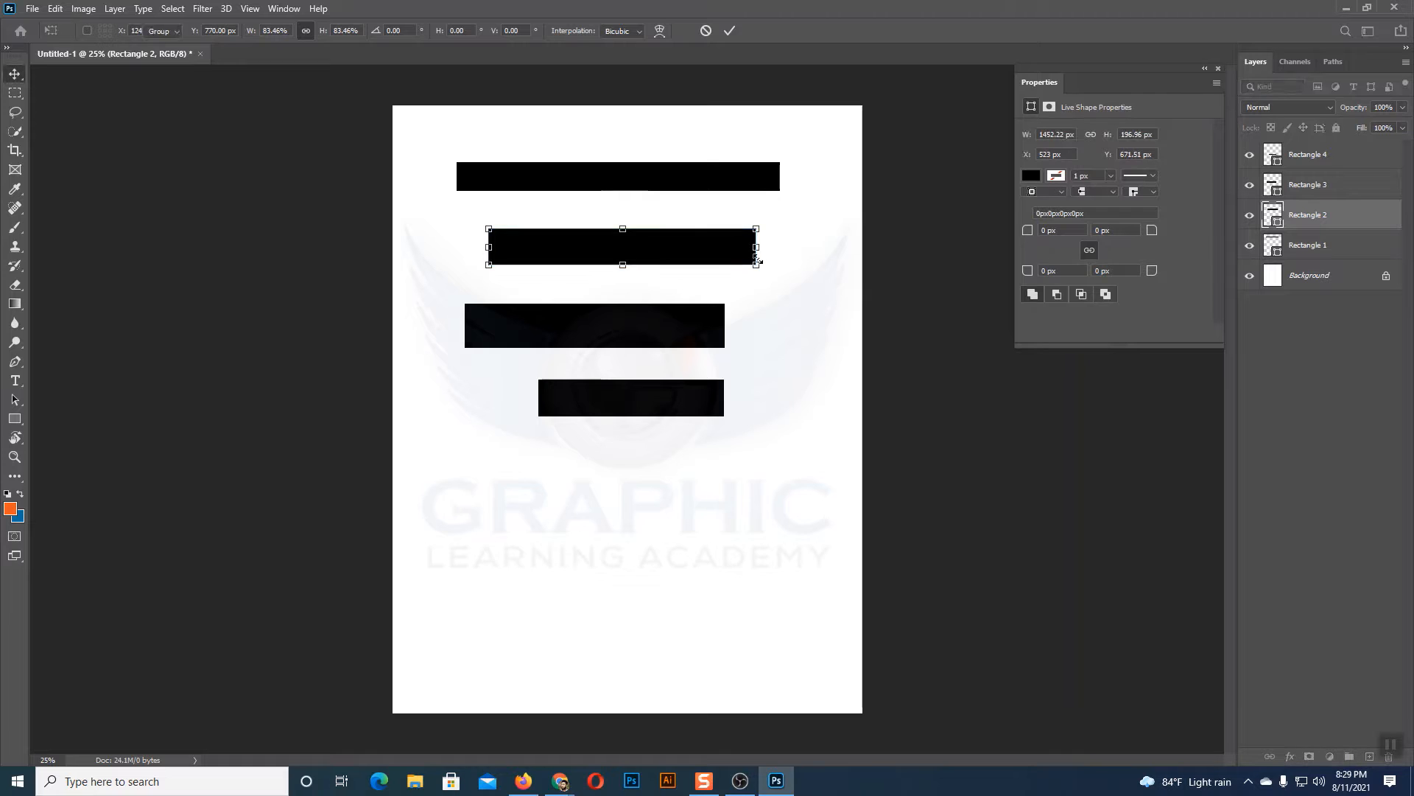
pyautogui.click(823, 379)
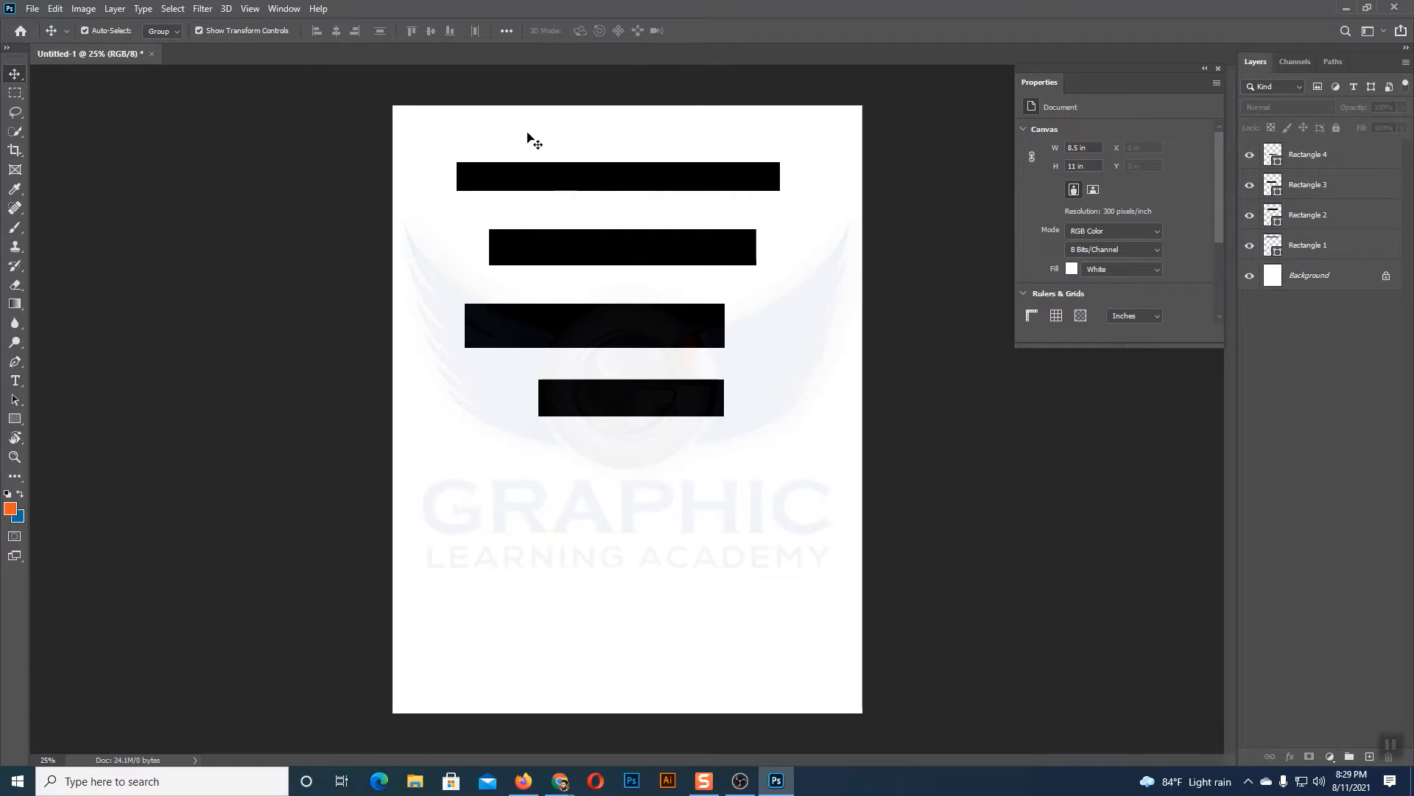
pyautogui.moveTo(527, 130); pyautogui.dragTo(710, 467)
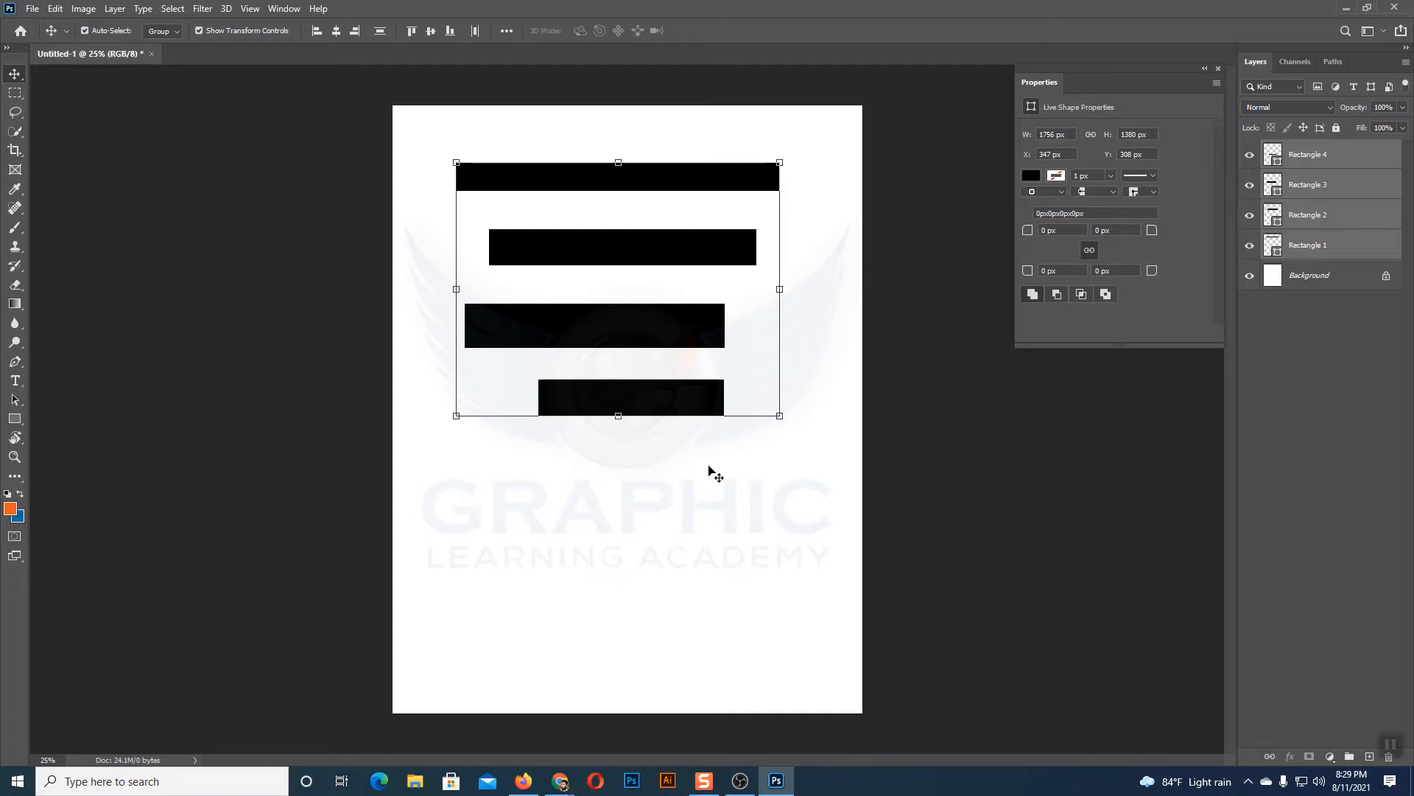
pyautogui.click(710, 472)
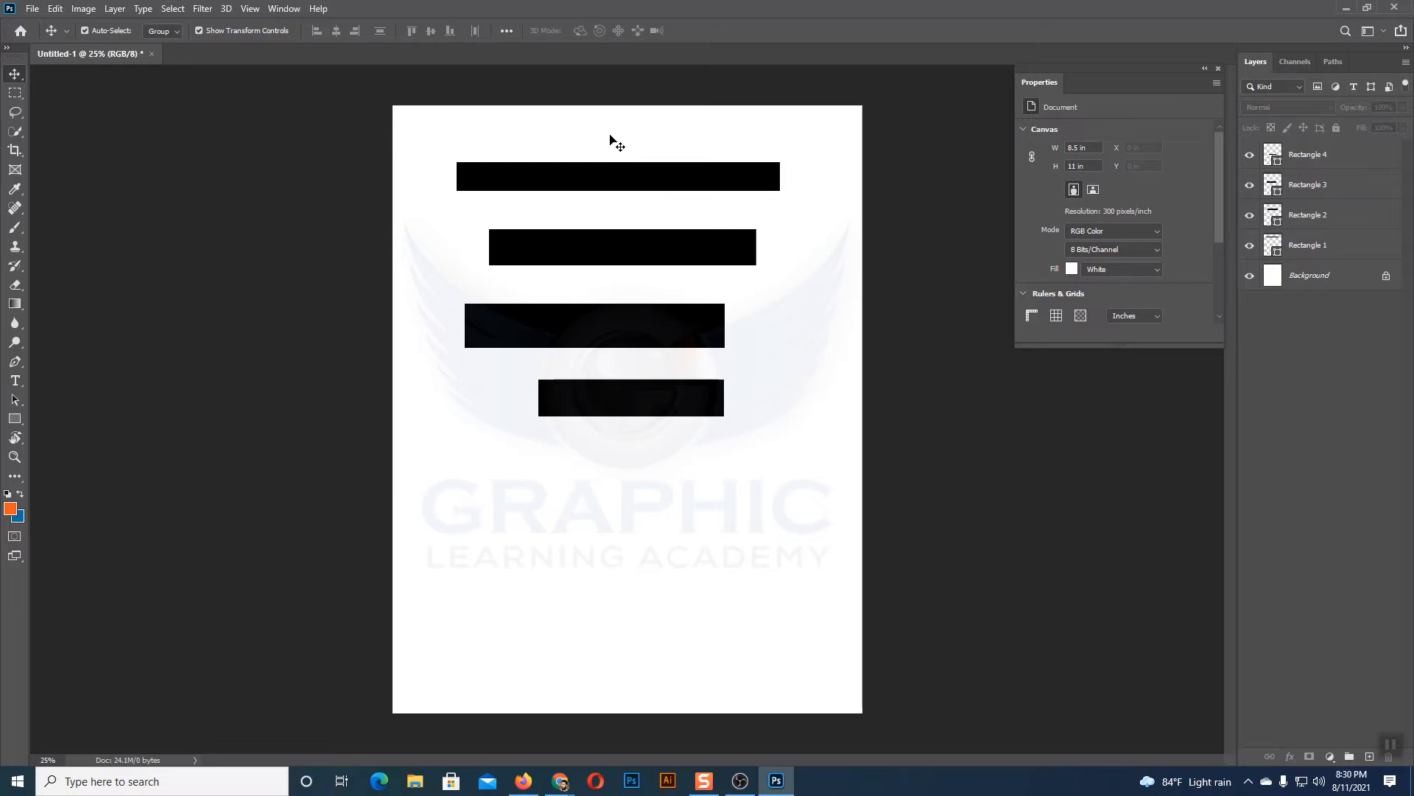
pyautogui.click(285, 9)
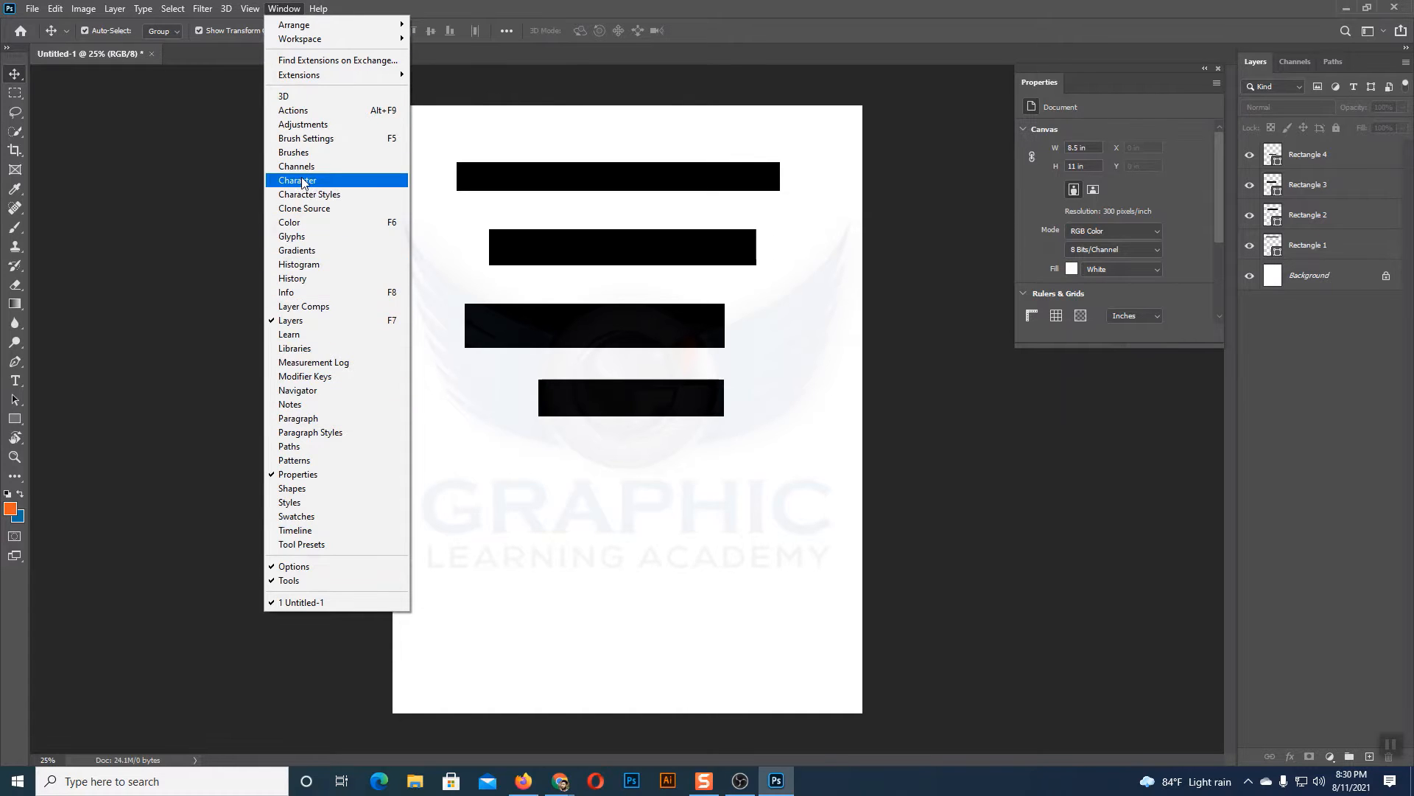
pyautogui.click(285, 8)
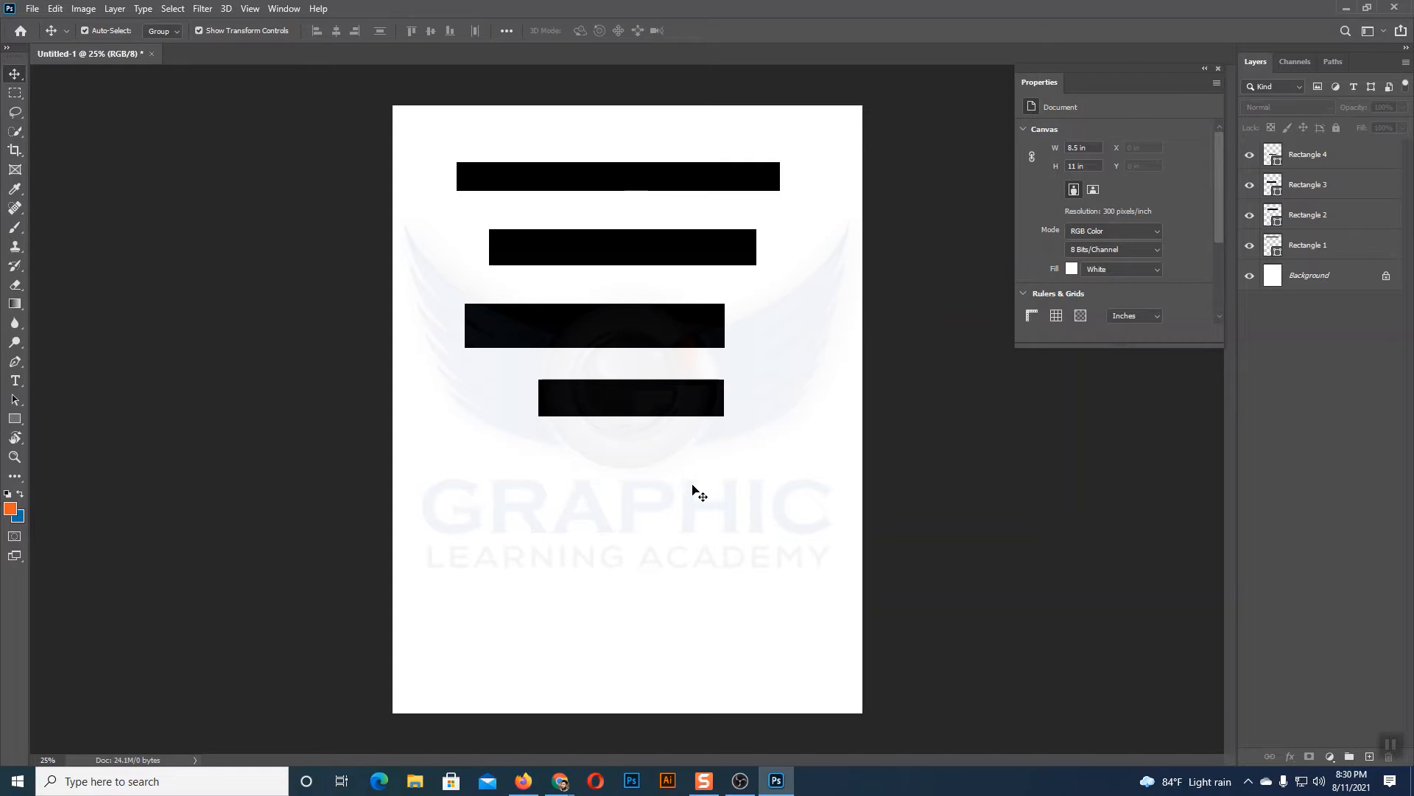
pyautogui.moveTo(741, 465); pyautogui.dragTo(584, 183)
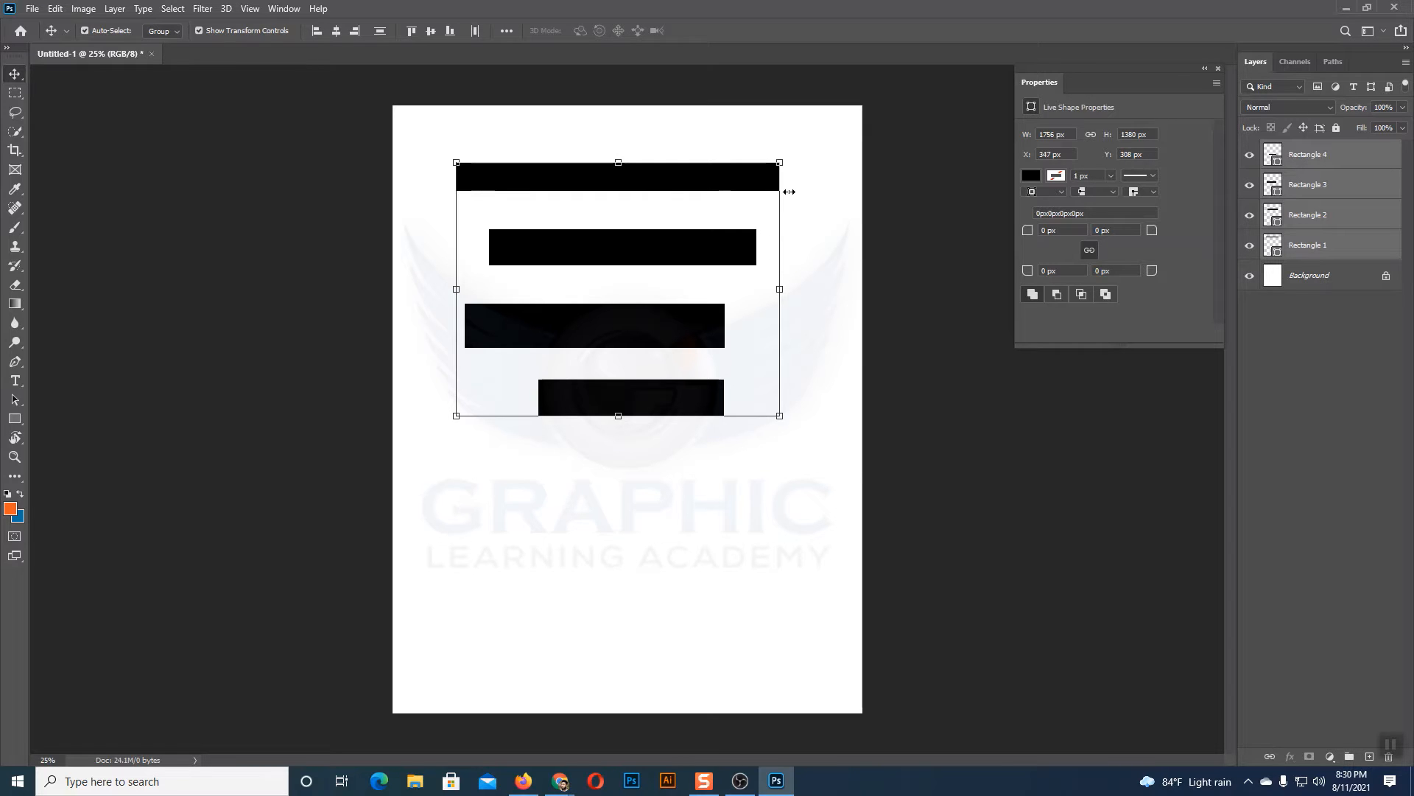
pyautogui.click(734, 561)
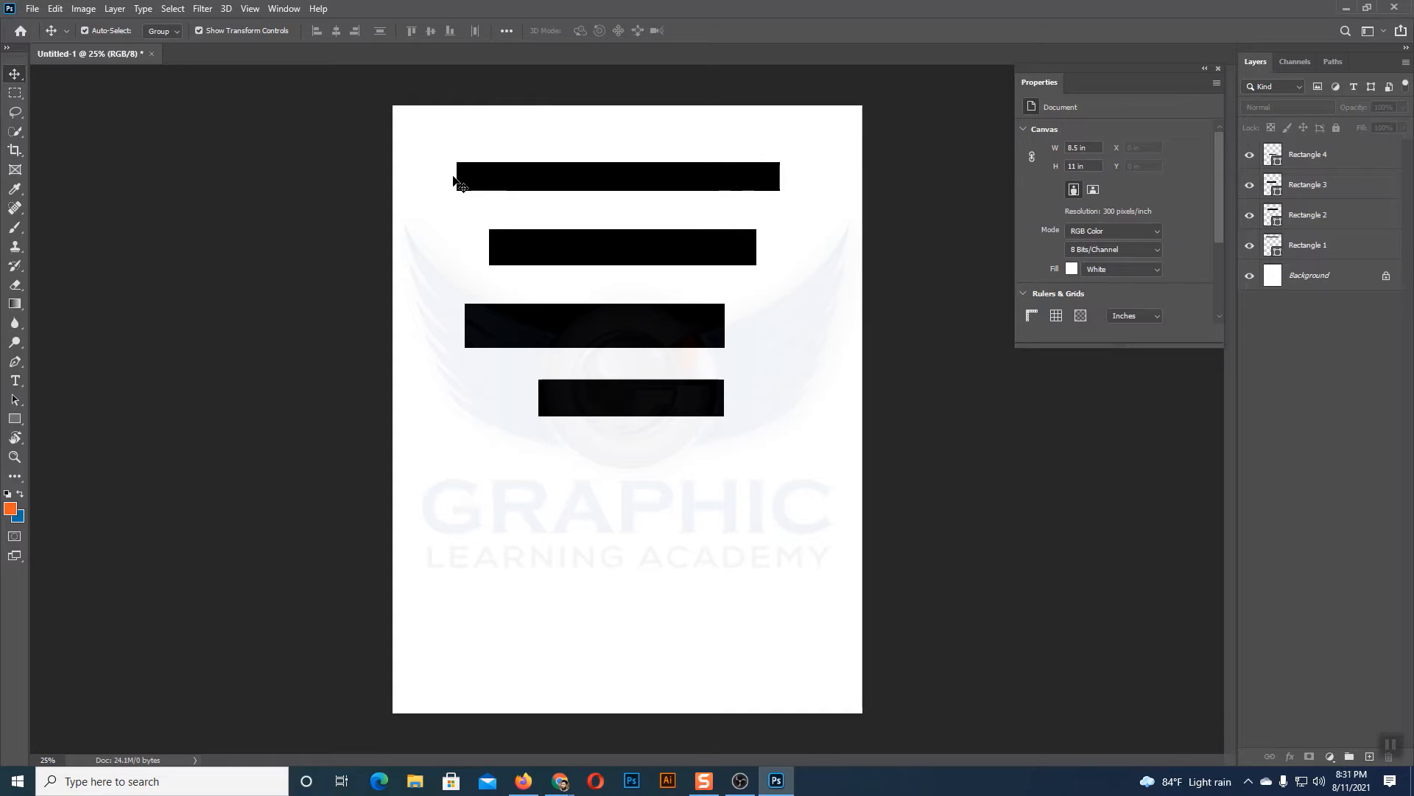
# Step: Draw four black vertical rectangles of differing widths and heights side by side below the horizontal ones
pyautogui.click(580, 180)
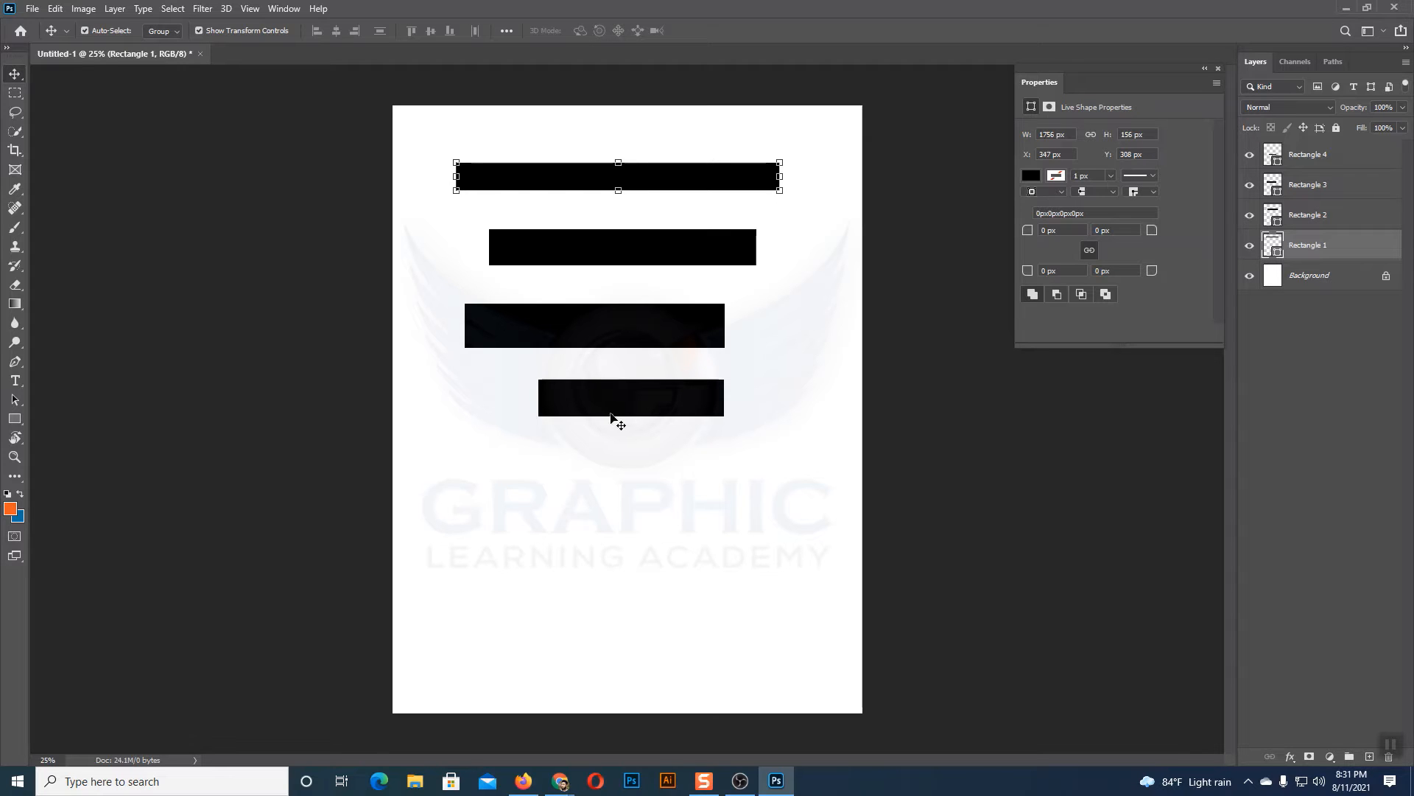
pyautogui.click(15, 418)
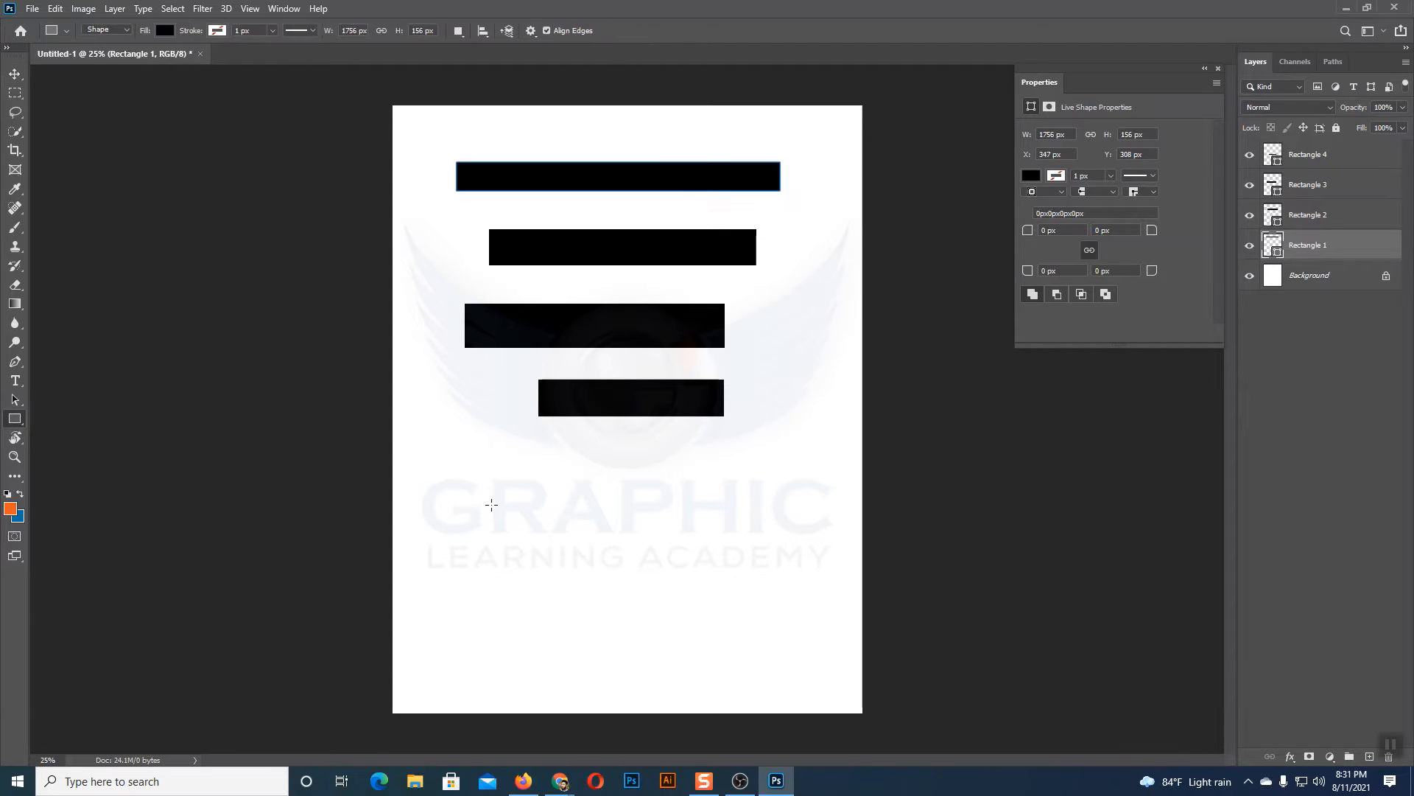
pyautogui.moveTo(451, 455); pyautogui.dragTo(490, 674)
pyautogui.moveTo(515, 454); pyautogui.dragTo(550, 618)
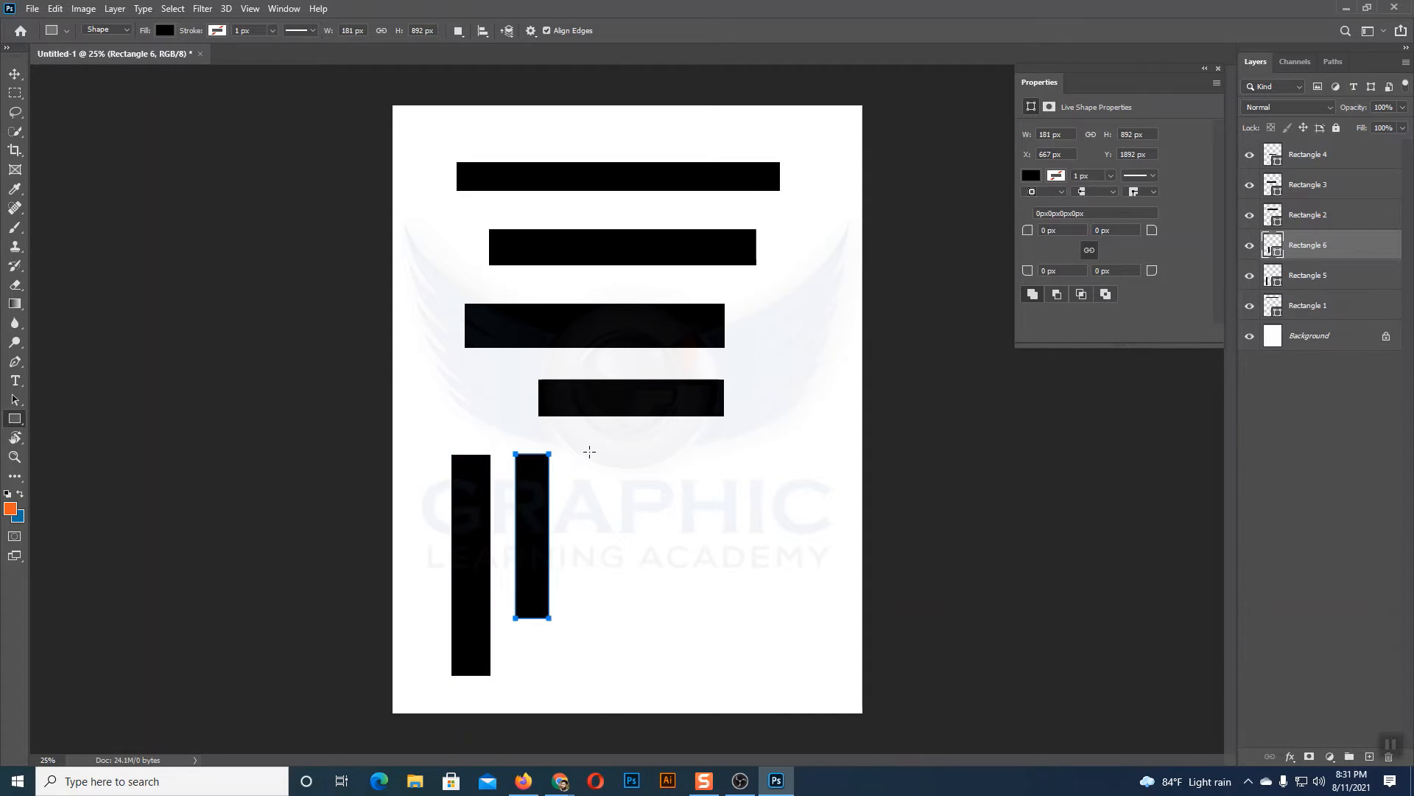
pyautogui.moveTo(589, 451); pyautogui.dragTo(613, 674)
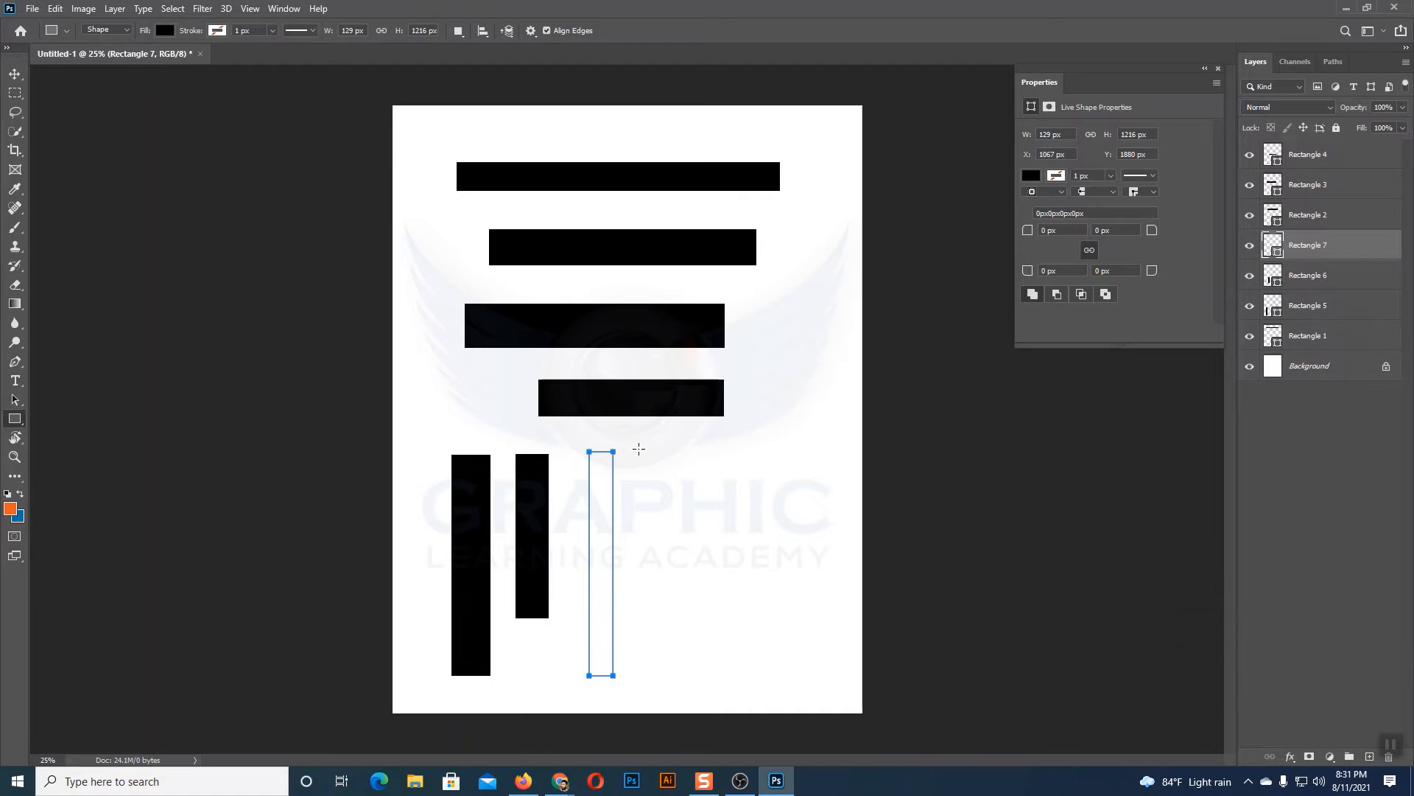
pyautogui.moveTo(638, 449); pyautogui.dragTo(677, 676)
pyautogui.click(15, 76)
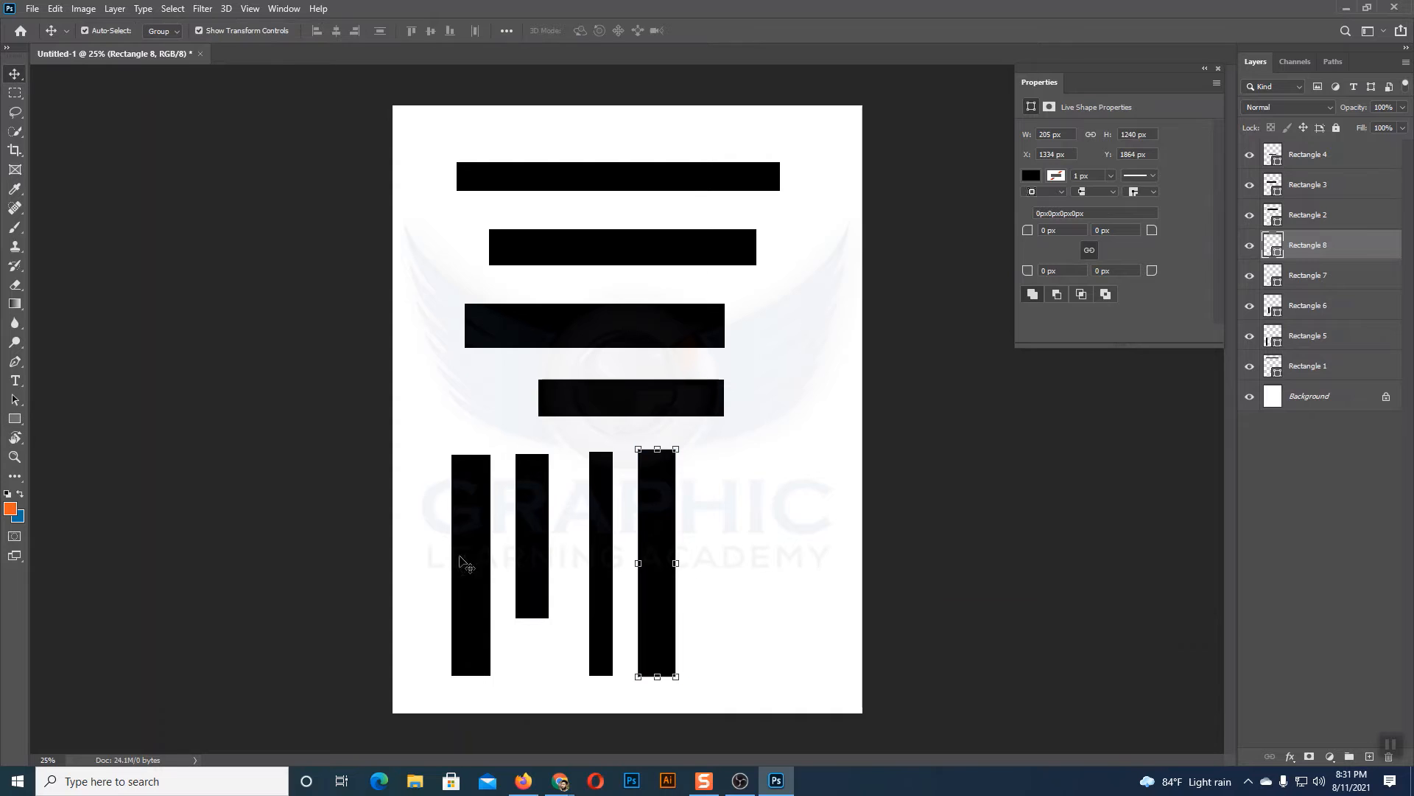
pyautogui.click(738, 537)
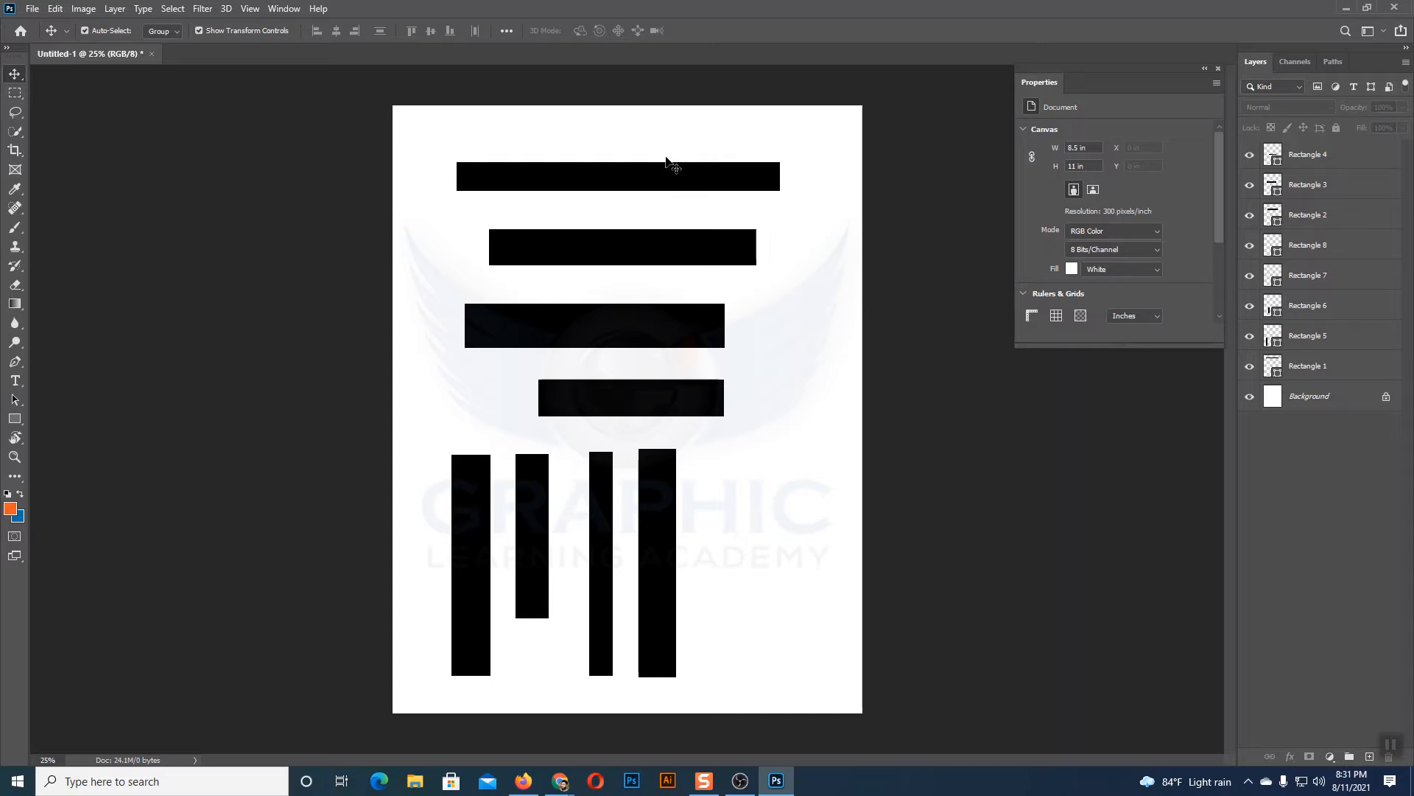
pyautogui.moveTo(650, 136); pyautogui.dragTo(766, 425)
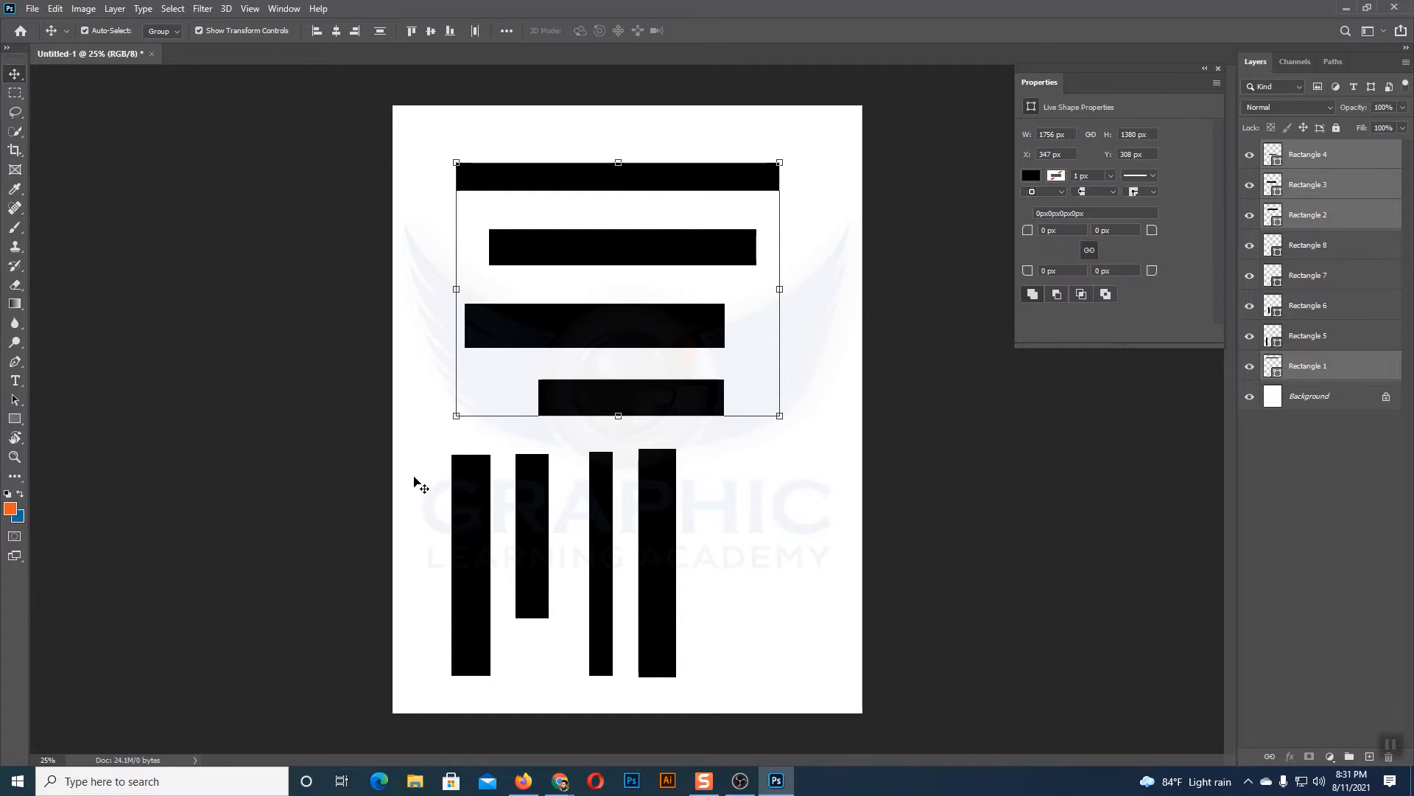
pyautogui.moveTo(413, 483); pyautogui.dragTo(745, 594)
pyautogui.click(792, 523)
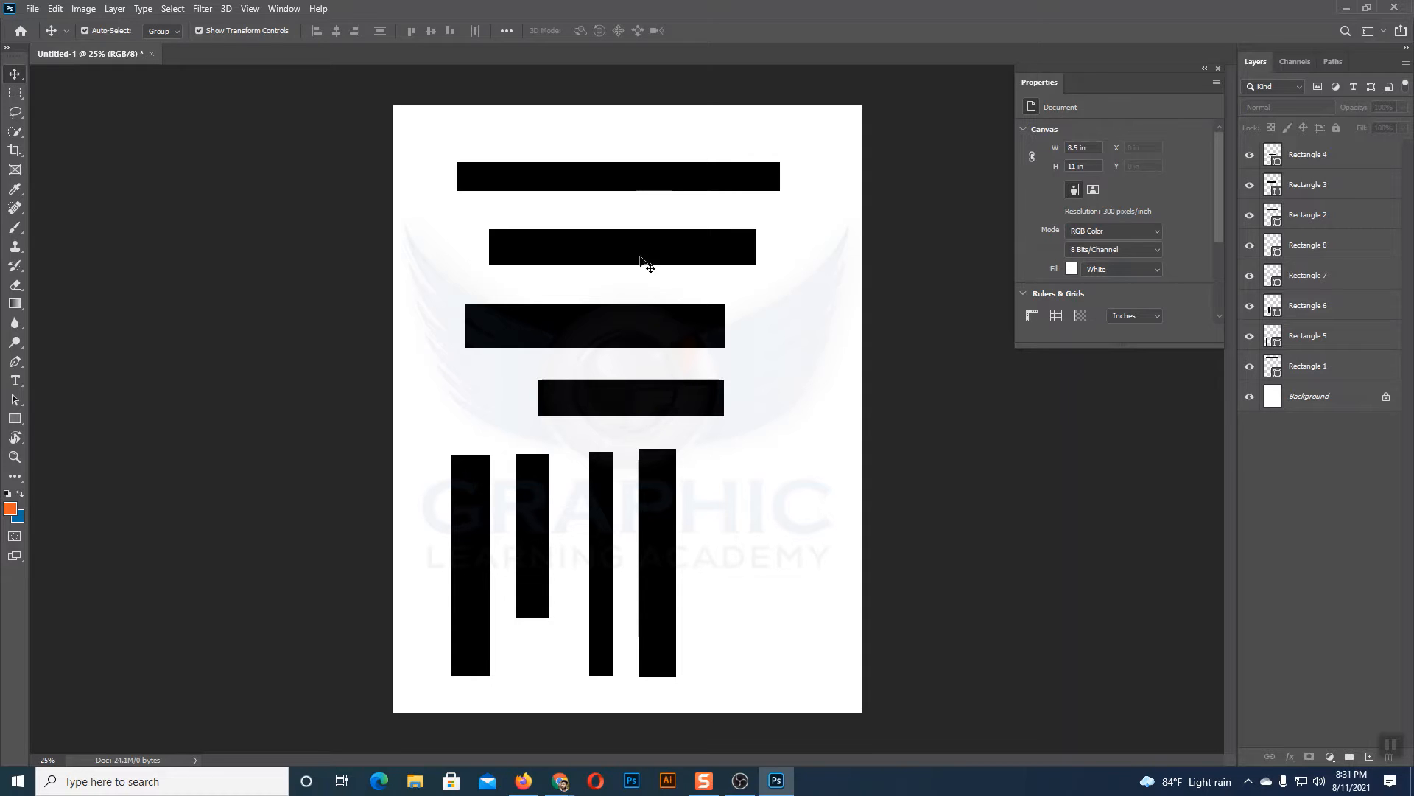
pyautogui.moveTo(591, 137); pyautogui.dragTo(722, 398)
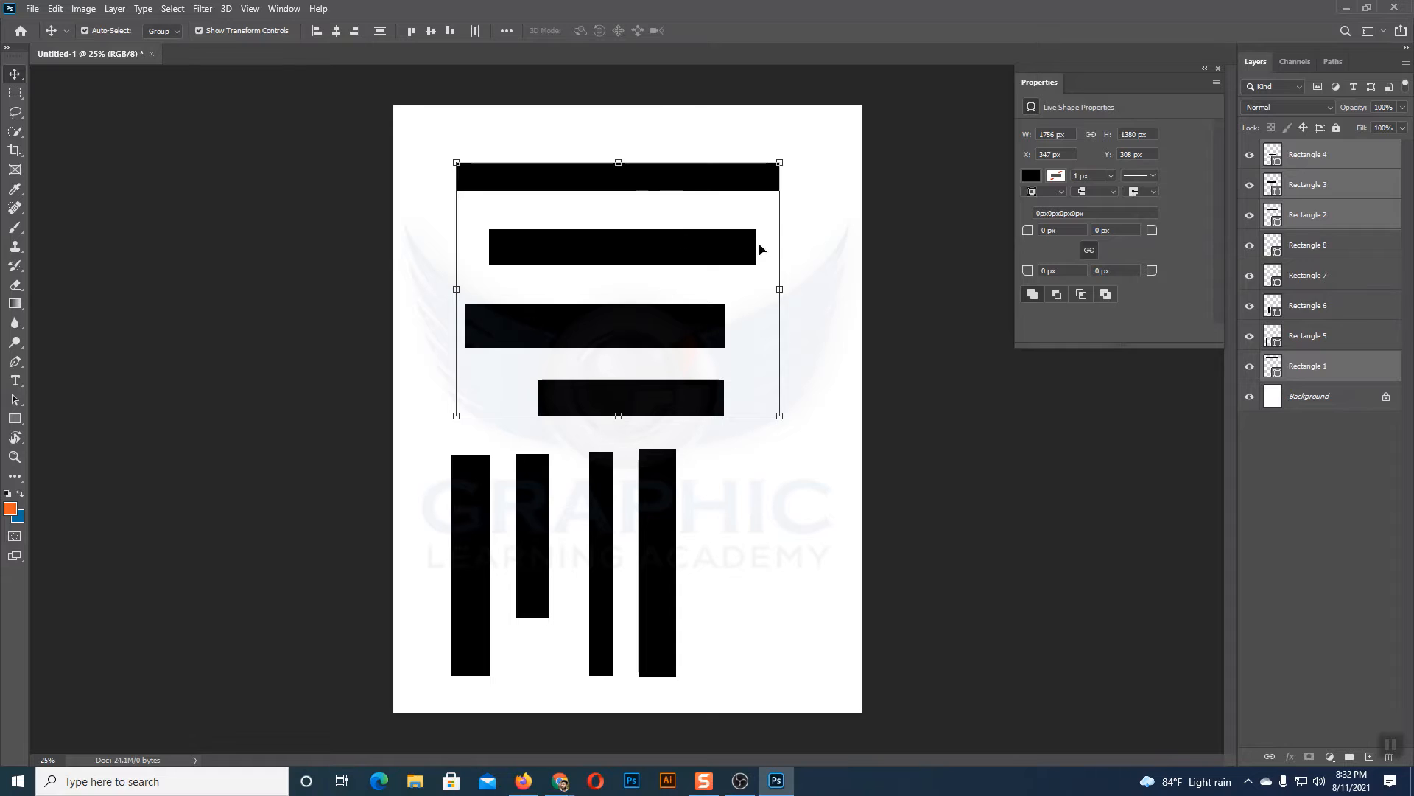
pyautogui.click(814, 280)
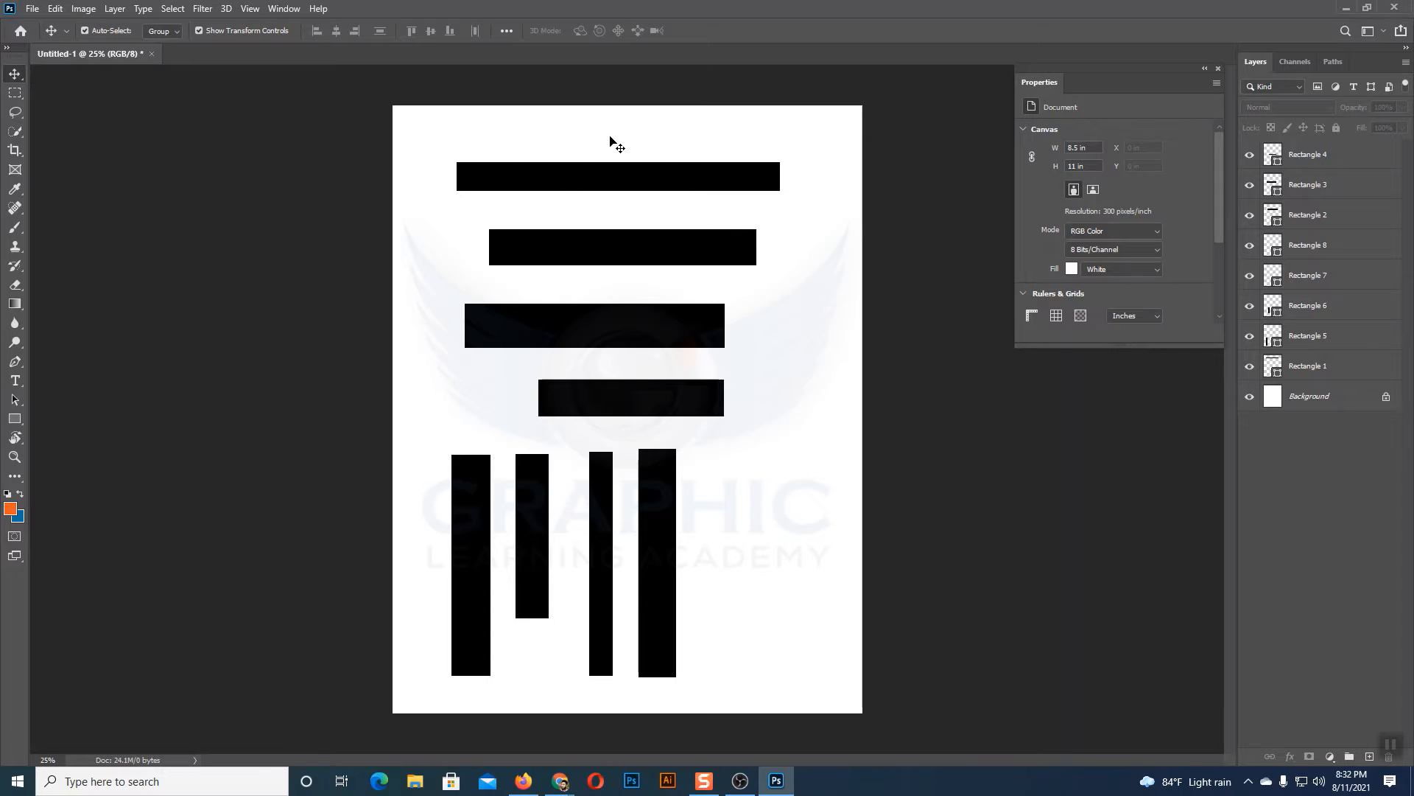
pyautogui.moveTo(611, 142); pyautogui.dragTo(664, 326)
pyautogui.click(814, 342)
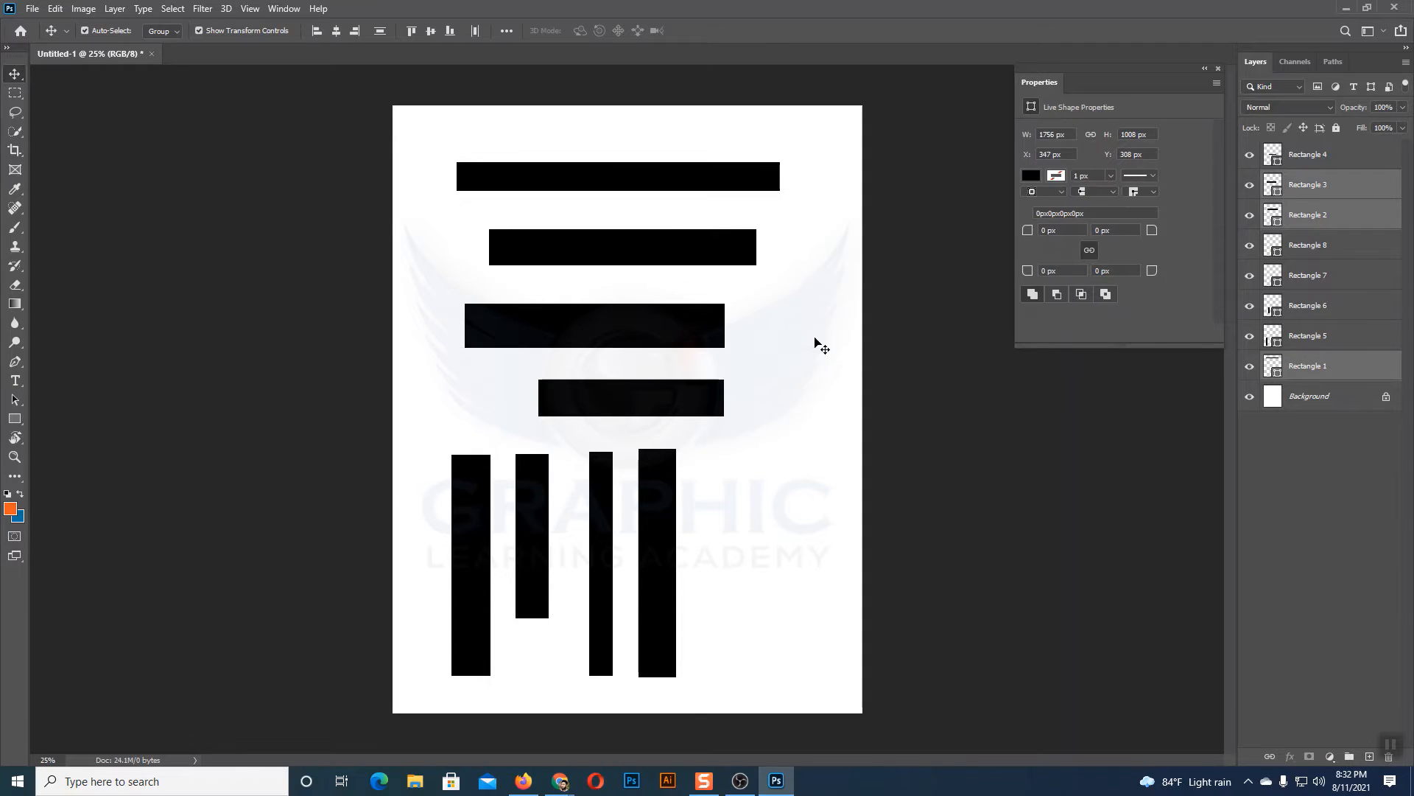
pyautogui.moveTo(546, 123); pyautogui.dragTo(666, 387)
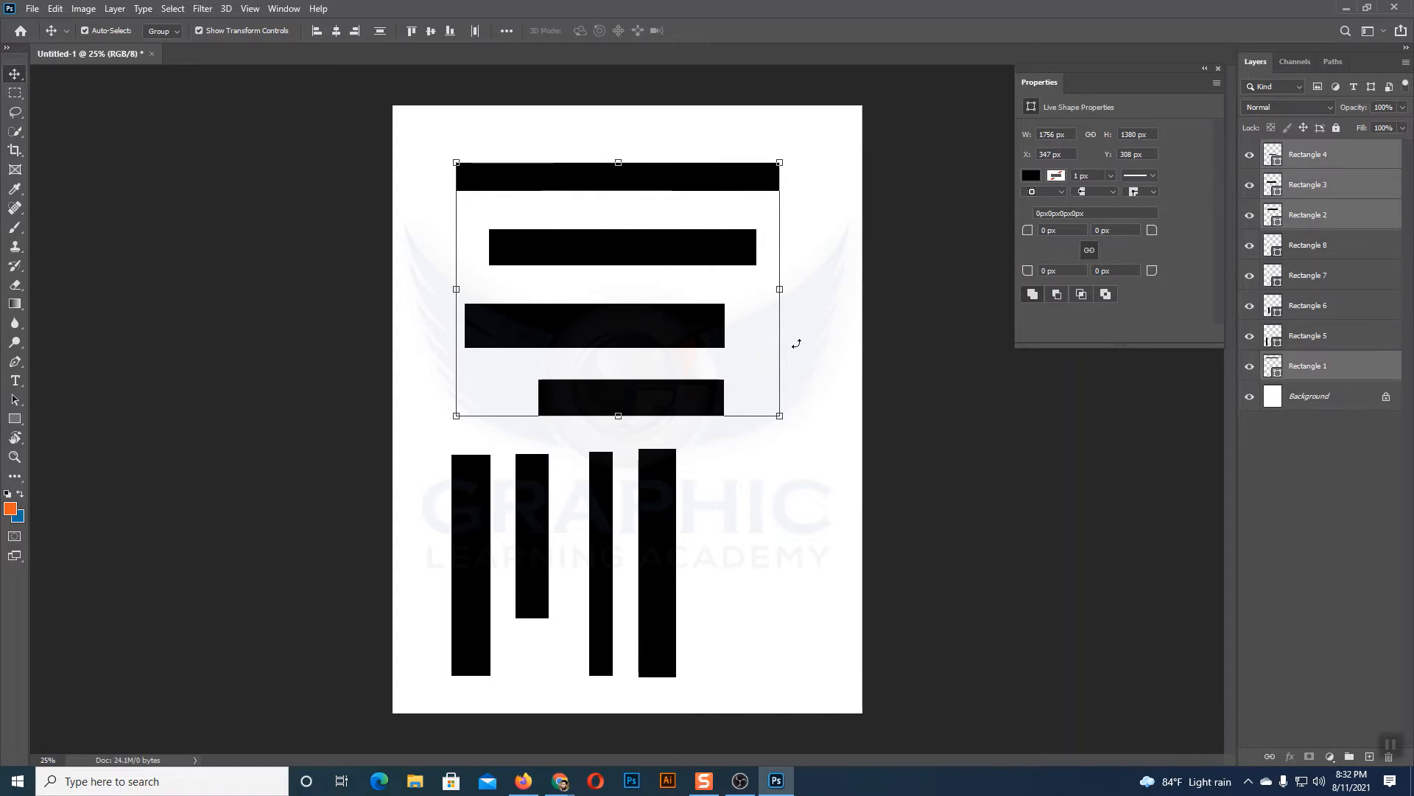
pyautogui.click(821, 332)
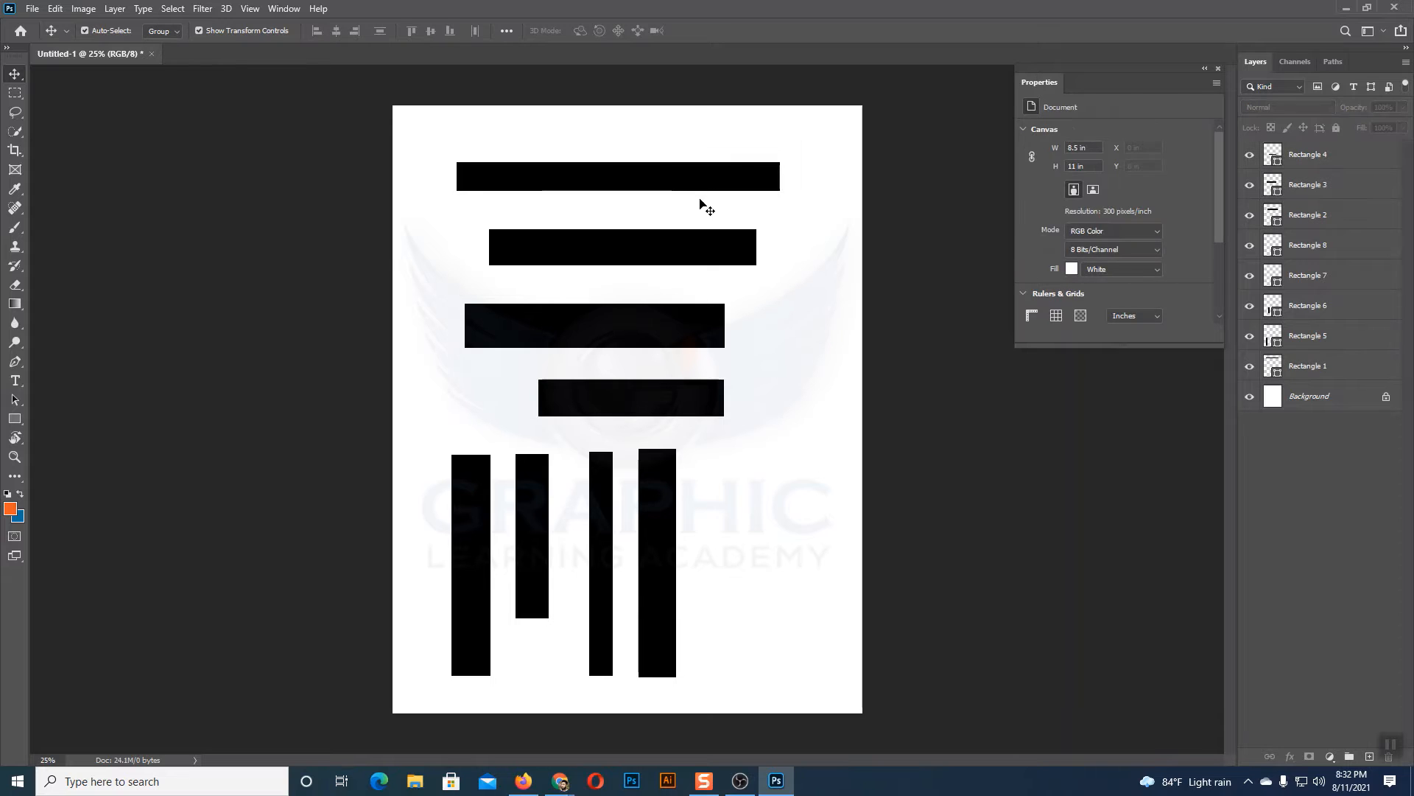
pyautogui.moveTo(633, 145); pyautogui.dragTo(736, 409)
pyautogui.click(794, 392)
pyautogui.moveTo(586, 137); pyautogui.dragTo(714, 398)
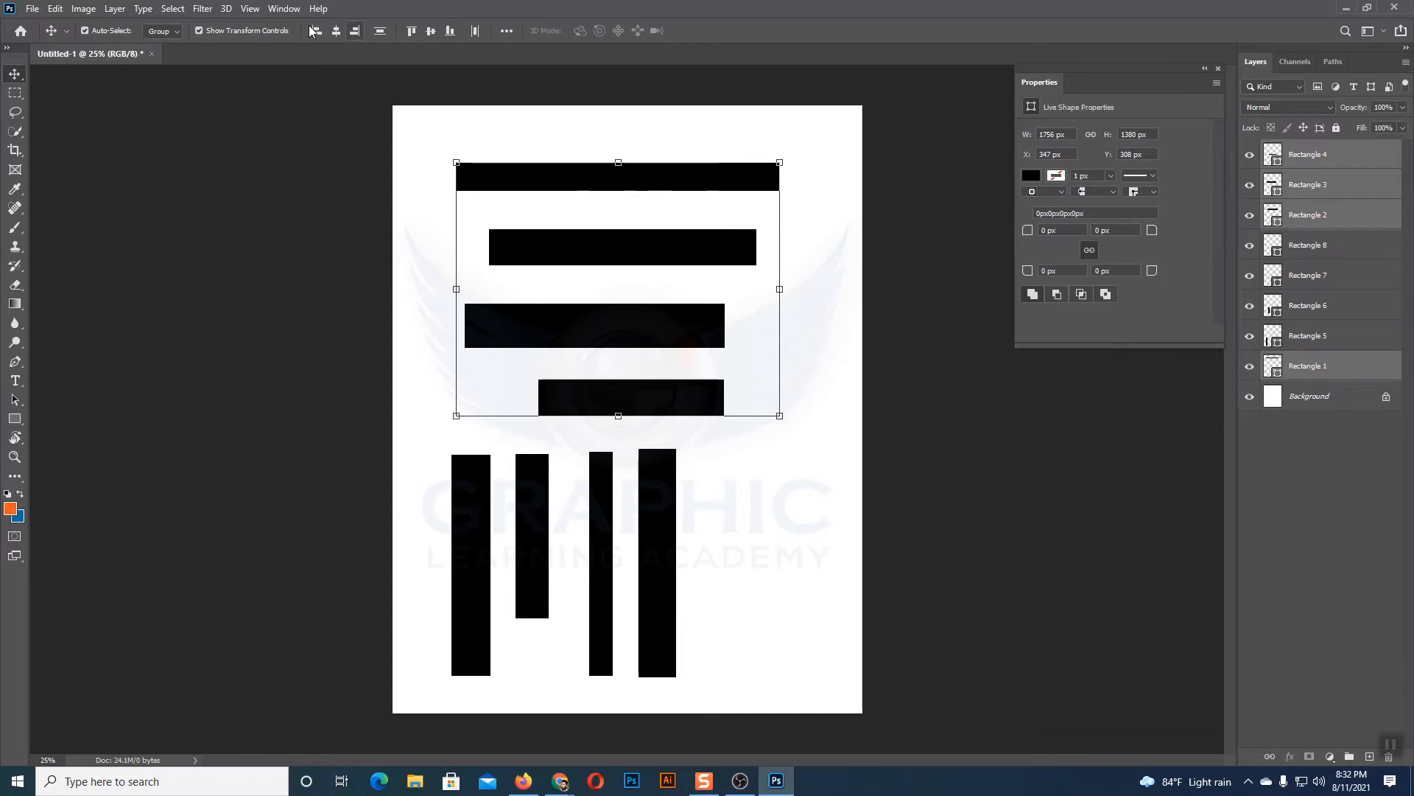
pyautogui.click(835, 226)
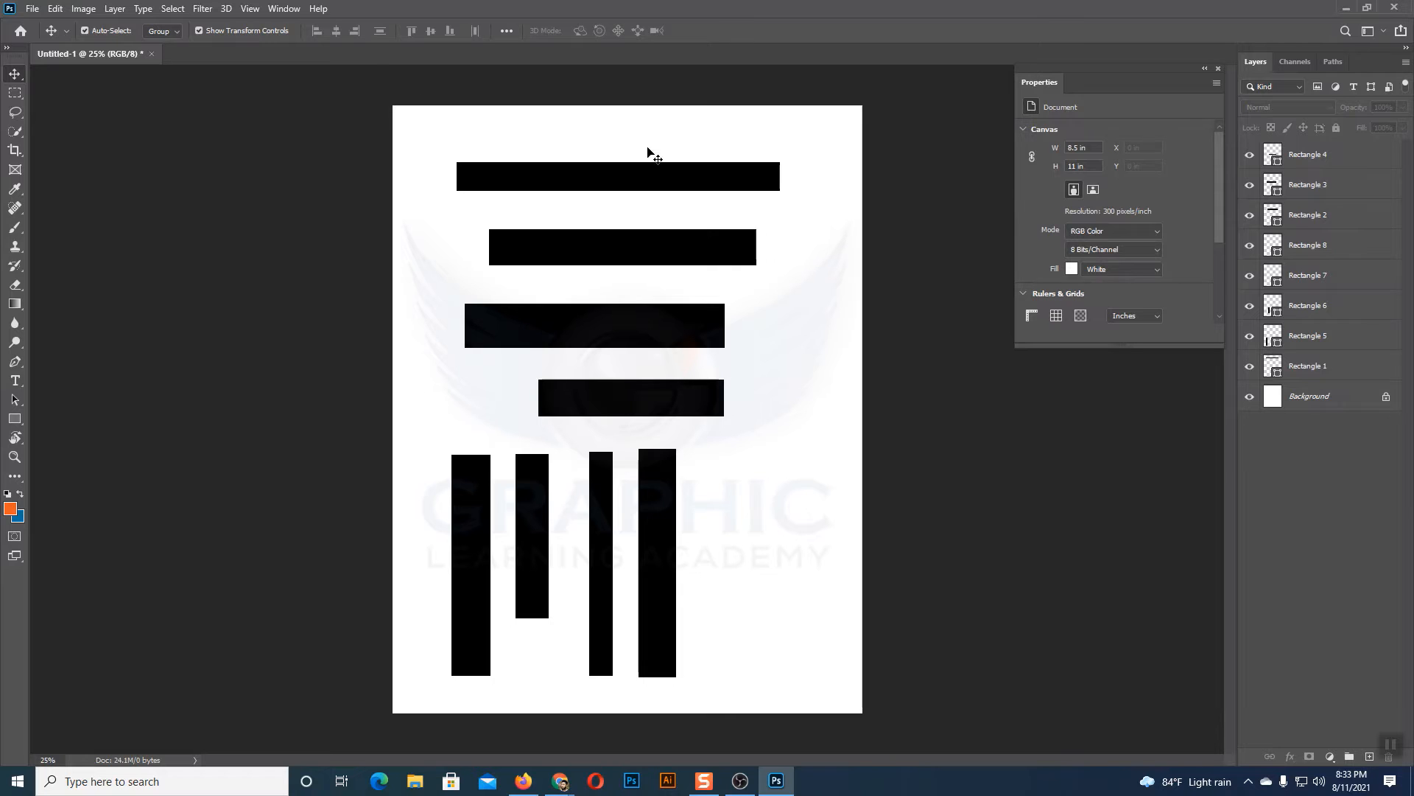
# Step: Select the four horizontal rectangles and align them by their left edges, followed by their right edges
pyautogui.moveTo(549, 141); pyautogui.dragTo(668, 397)
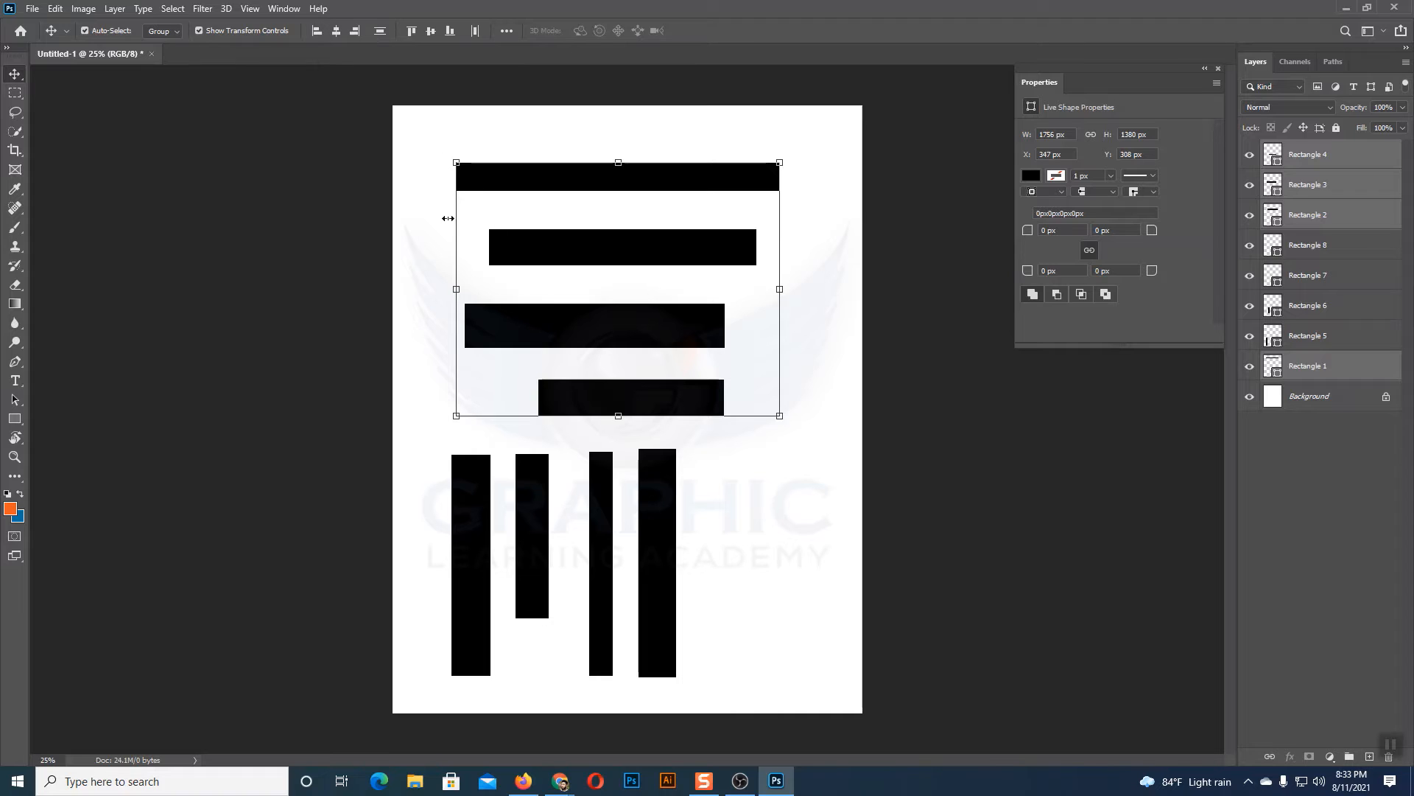
pyautogui.click(317, 30)
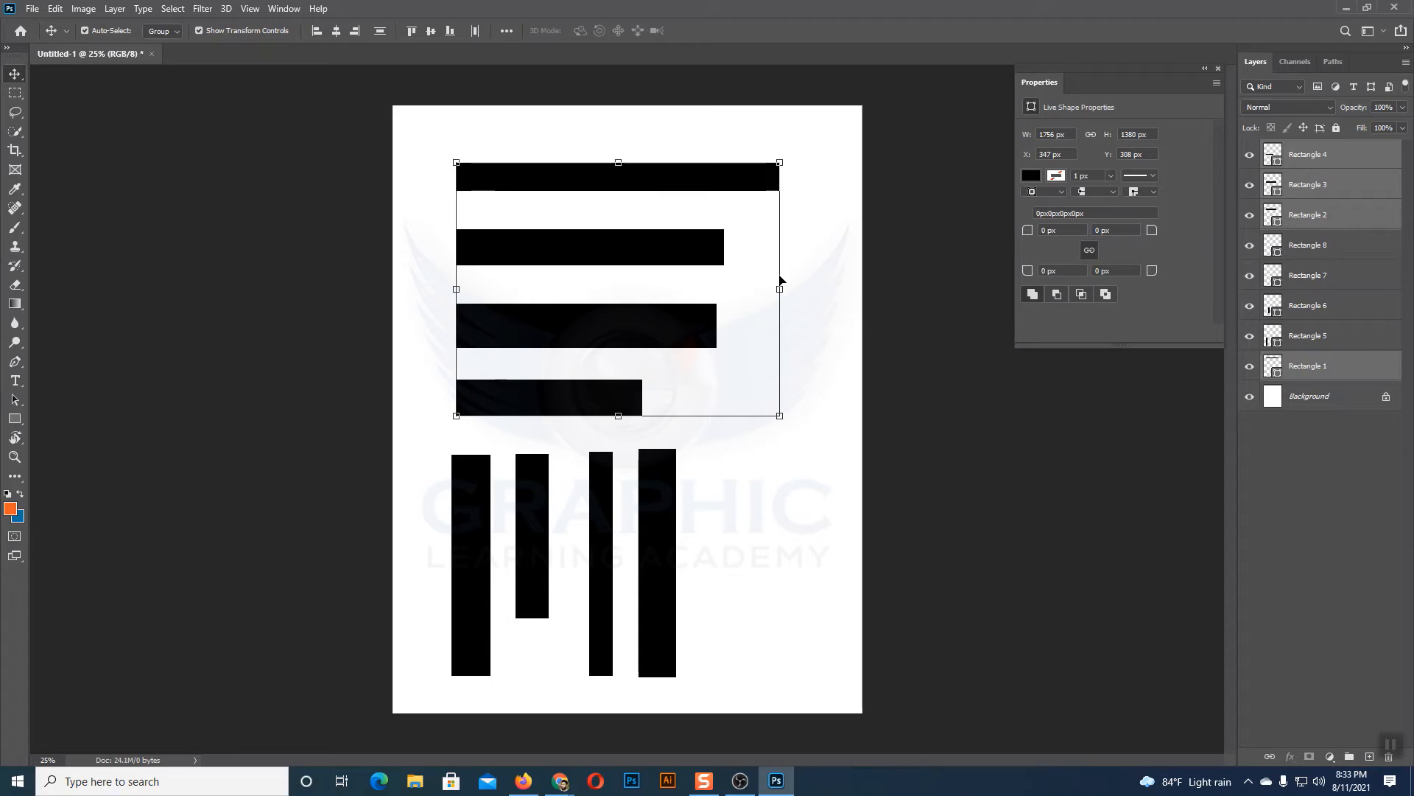
pyautogui.click(356, 32)
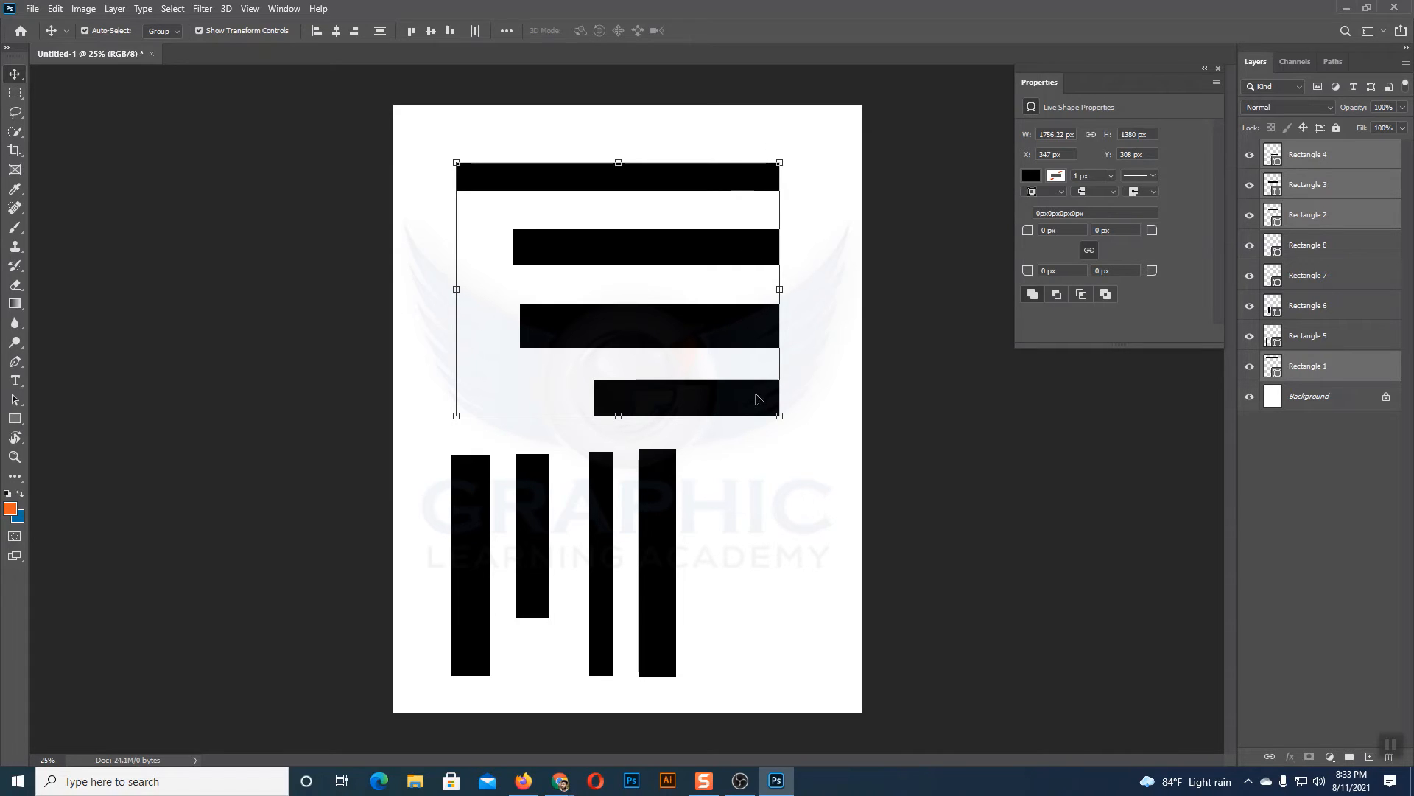
# Step: Align the four horizontal rectangles on their horizontal centers and distribute them vertically with equal spacing
pyautogui.click(337, 31)
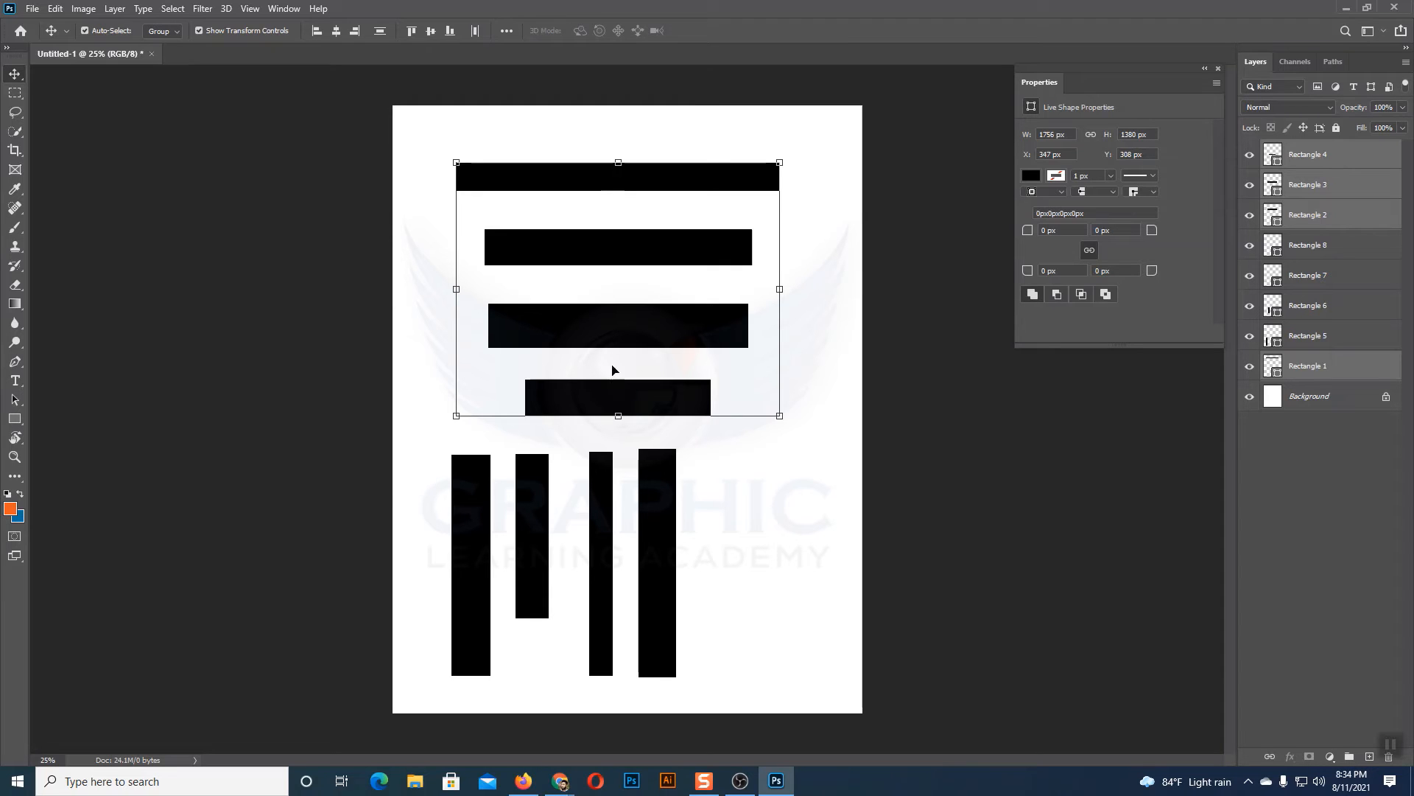
pyautogui.click(381, 31)
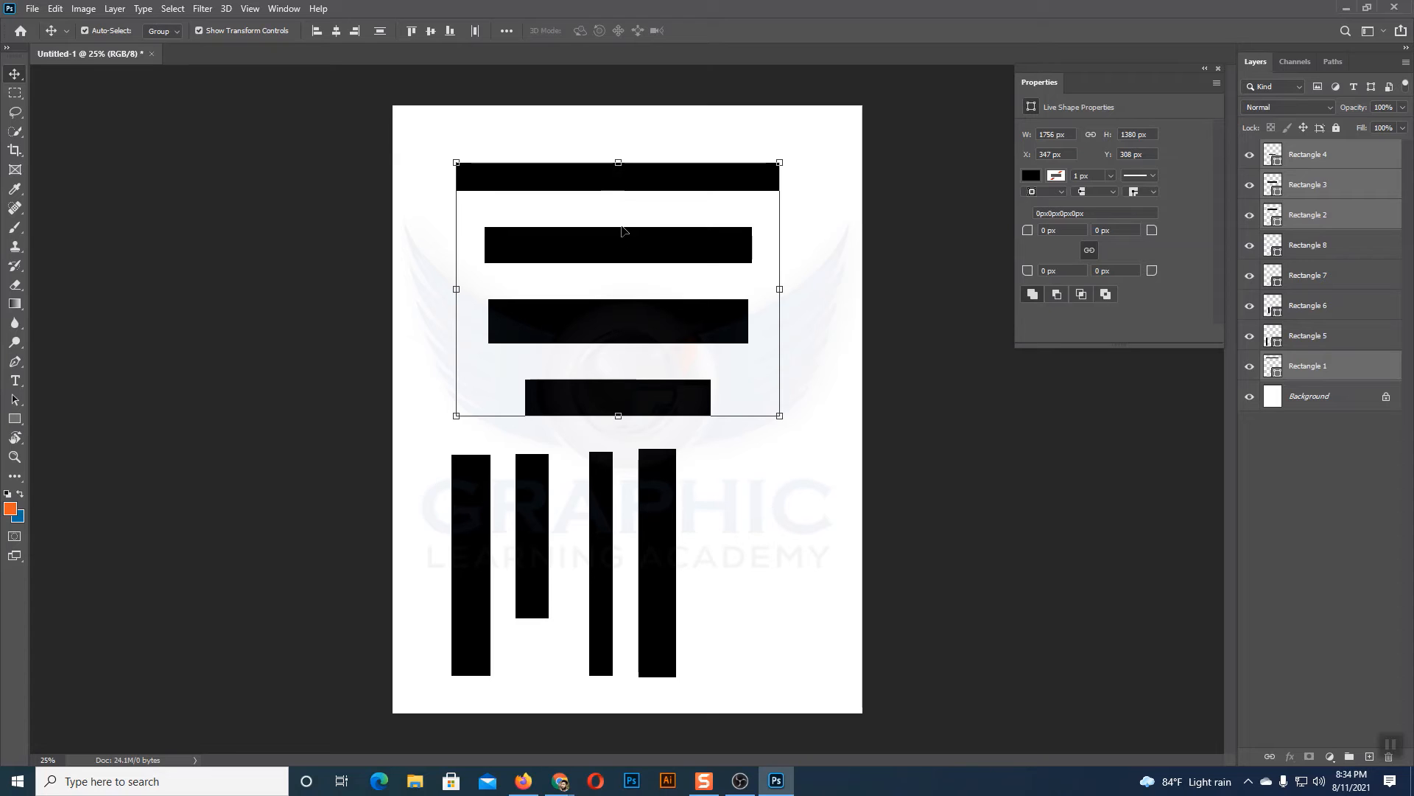
pyautogui.click(648, 131)
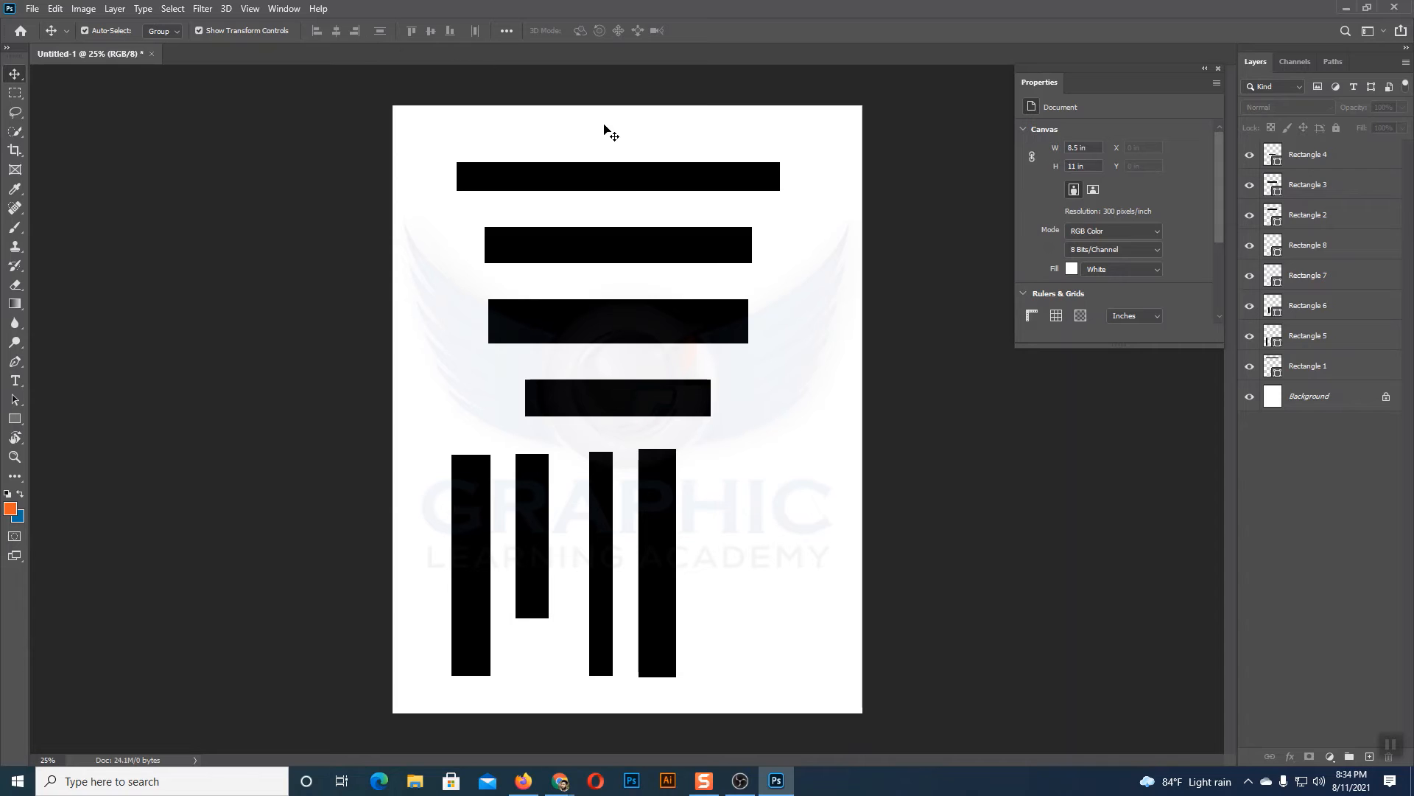
pyautogui.moveTo(608, 127); pyautogui.dragTo(674, 384)
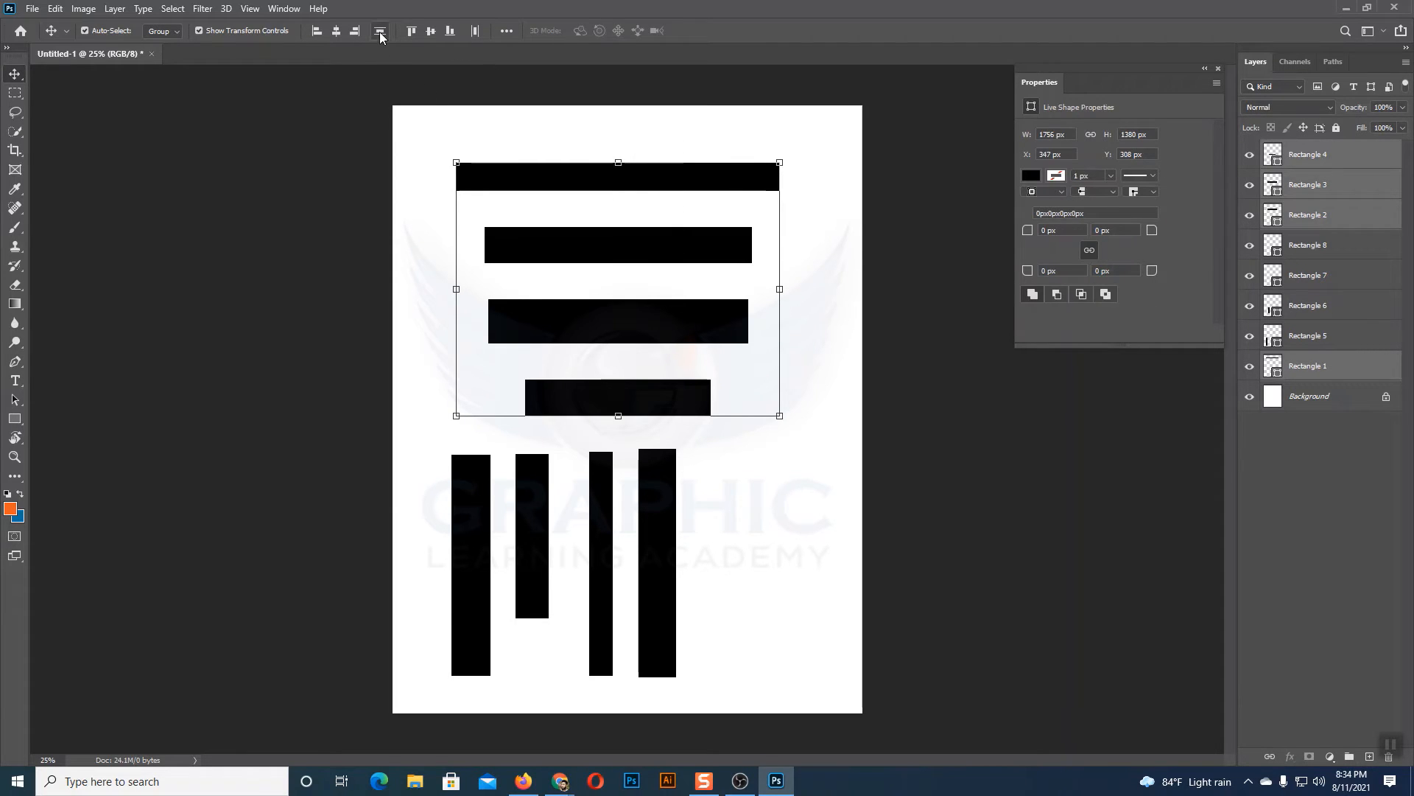
pyautogui.click(838, 208)
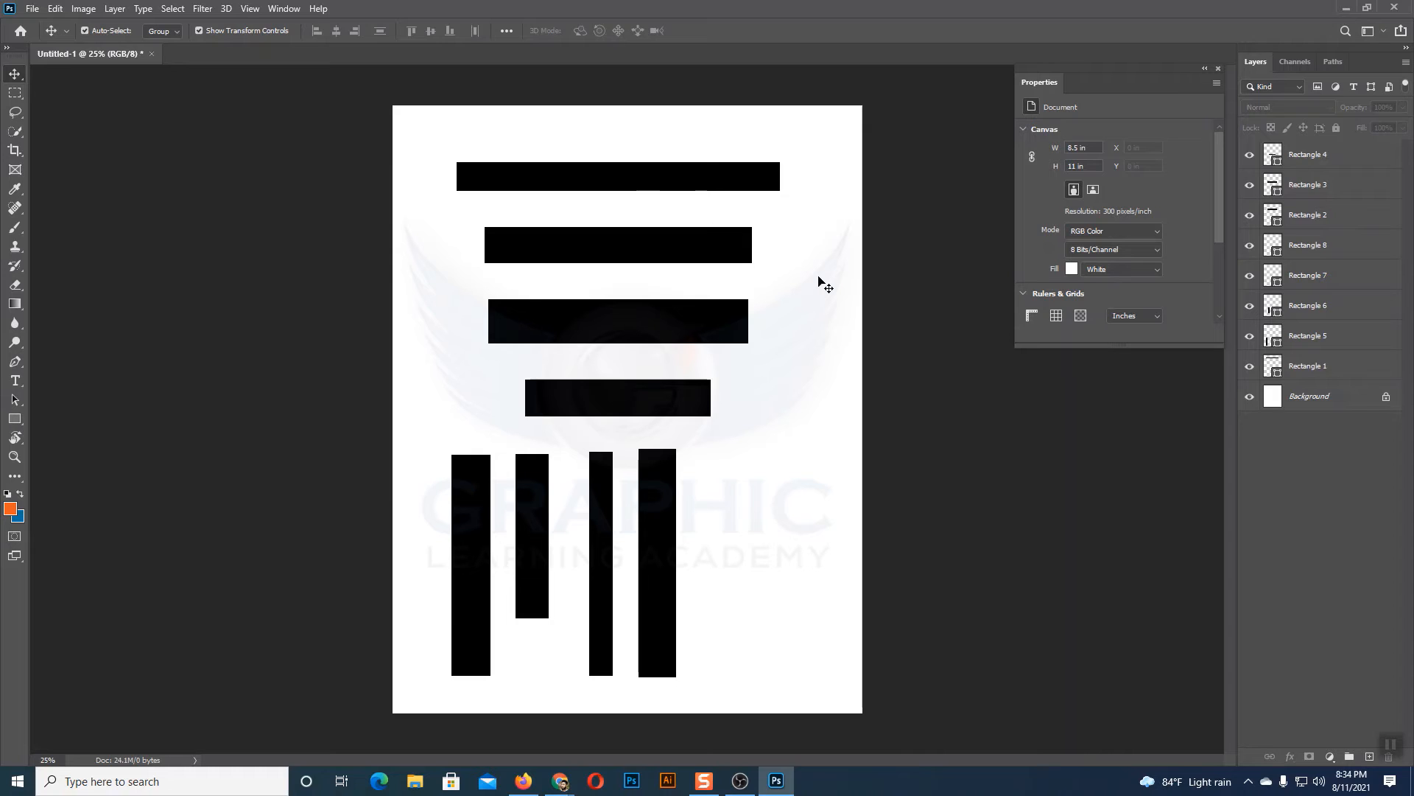
pyautogui.moveTo(631, 136); pyautogui.dragTo(708, 407)
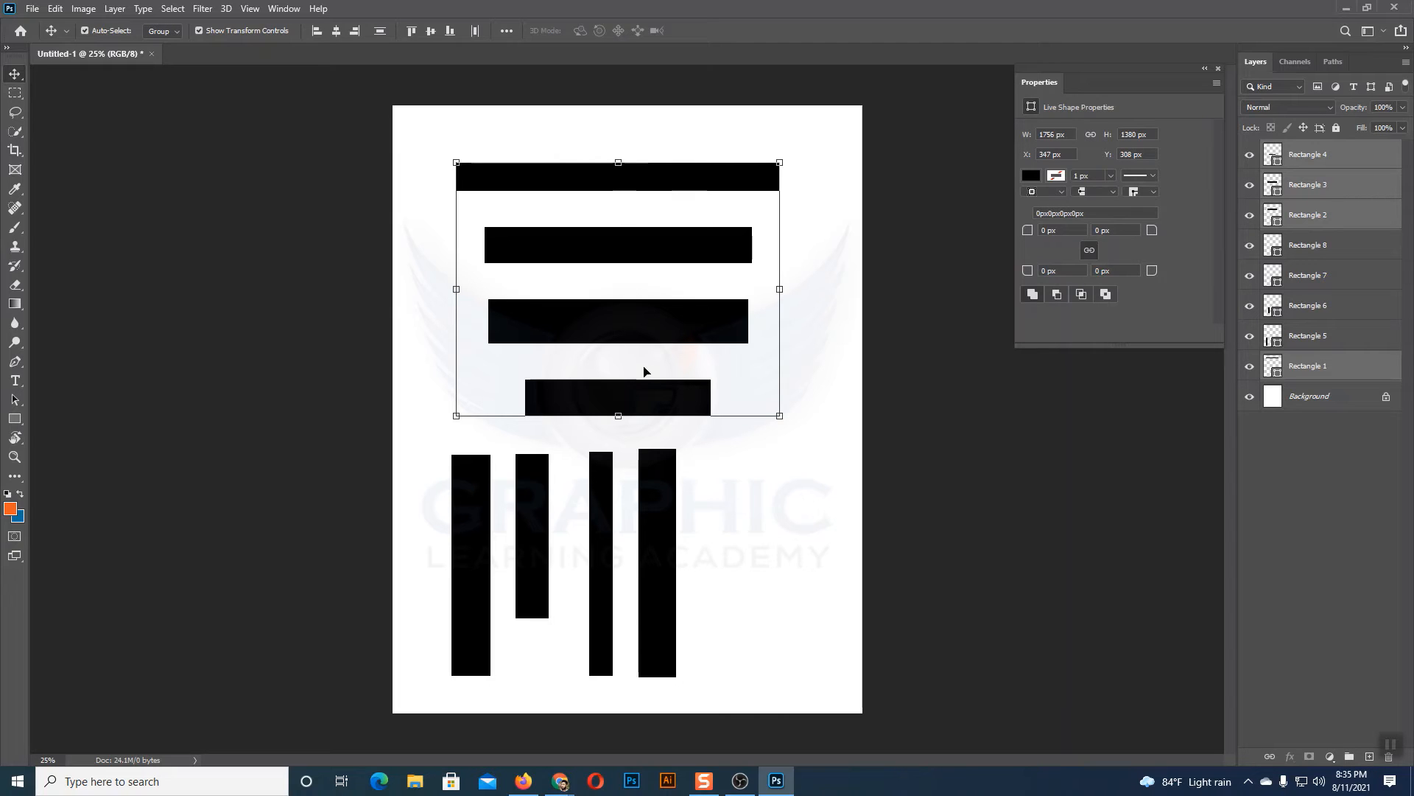
pyautogui.click(830, 324)
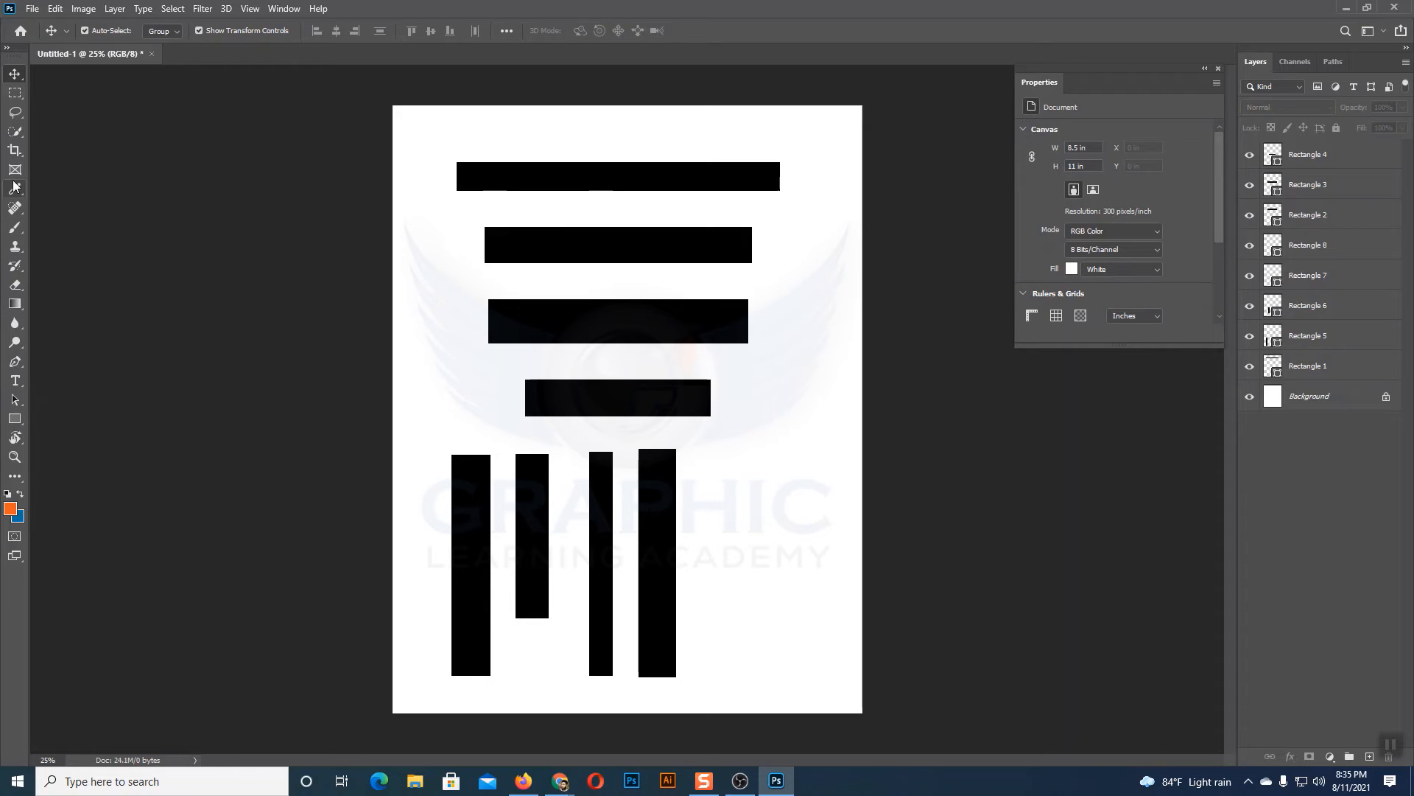
# Step: Draw a horizontal line about 607 px long with the Line tool beside the tallest vertical rectangle
pyautogui.click(84, 432)
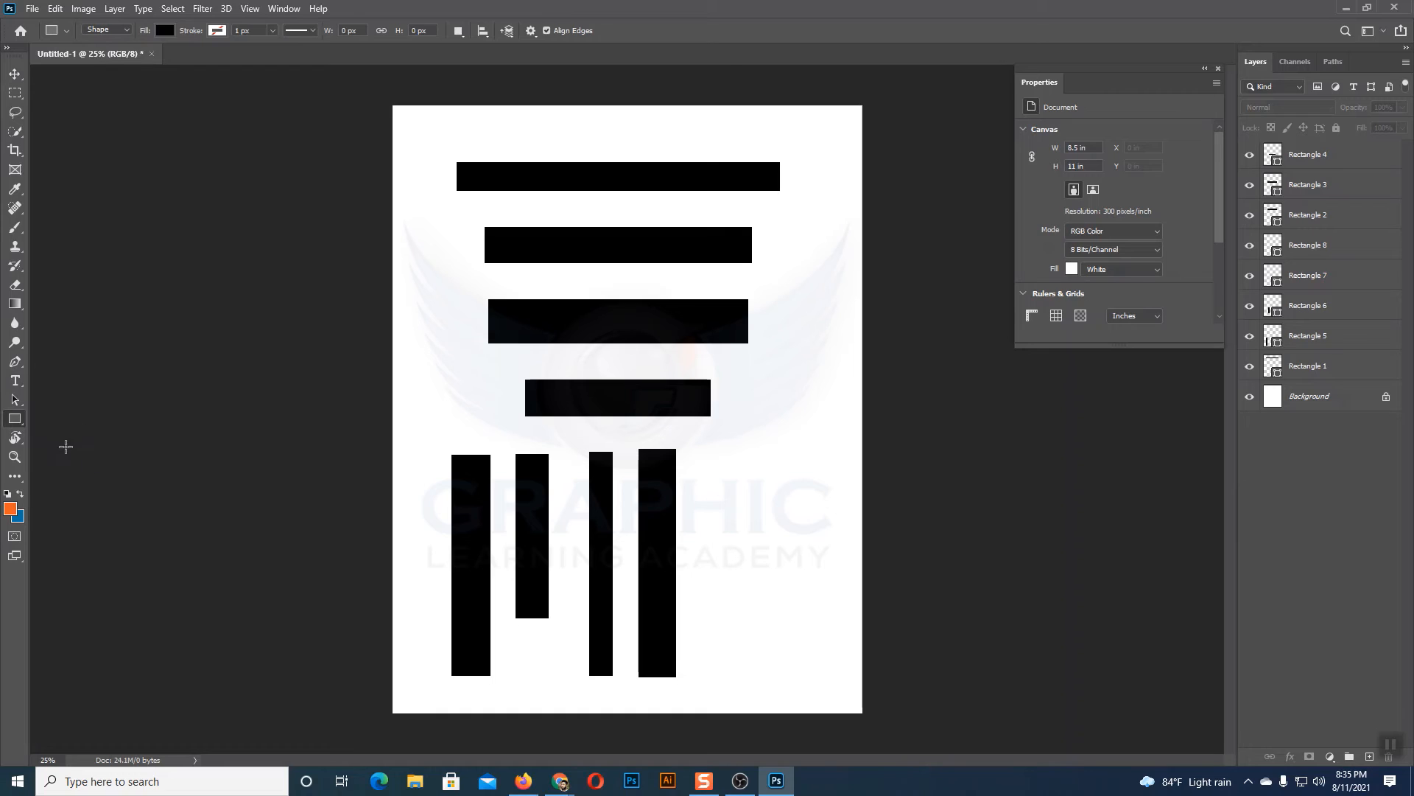
pyautogui.click(17, 417)
pyautogui.click(72, 475)
pyautogui.moveTo(706, 467); pyautogui.dragTo(818, 467)
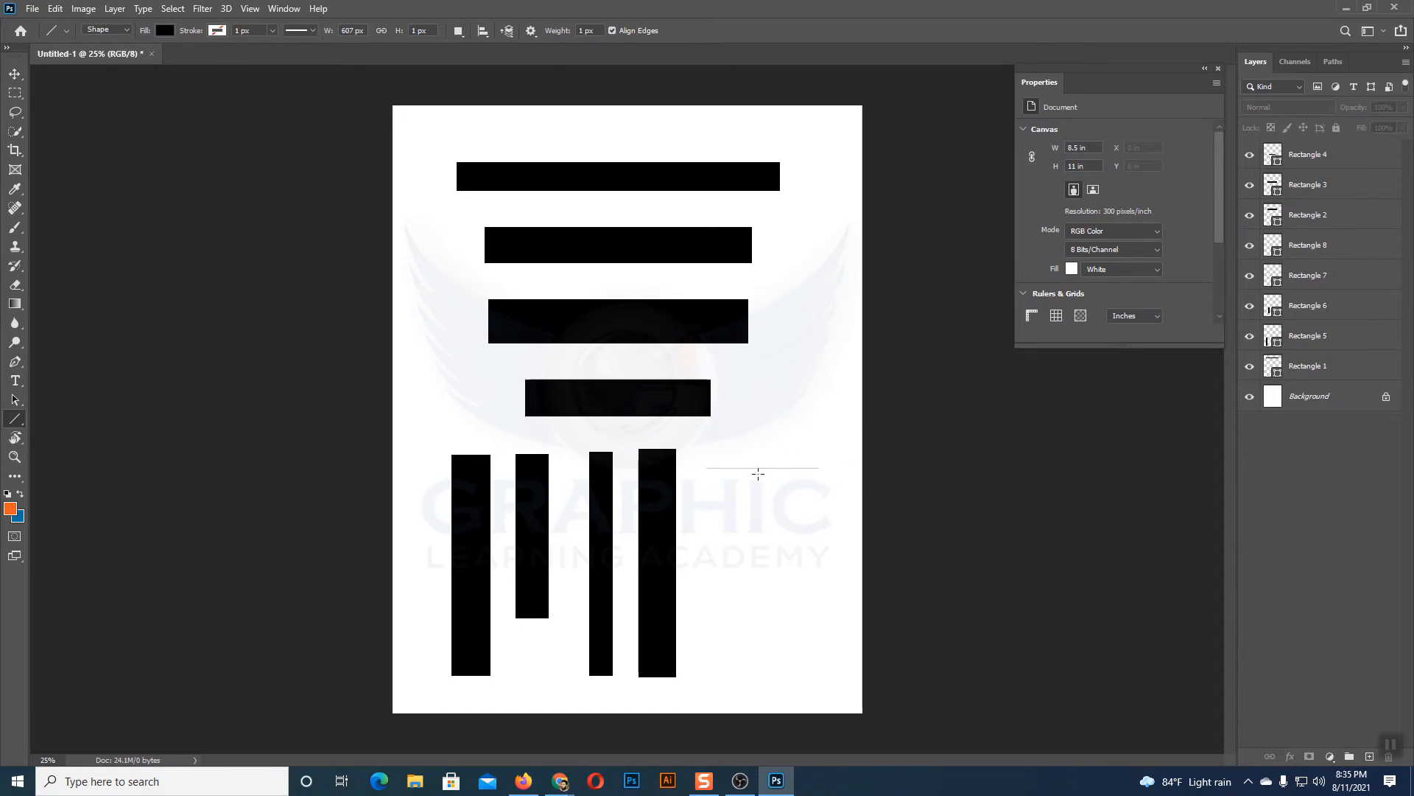
pyautogui.click(14, 74)
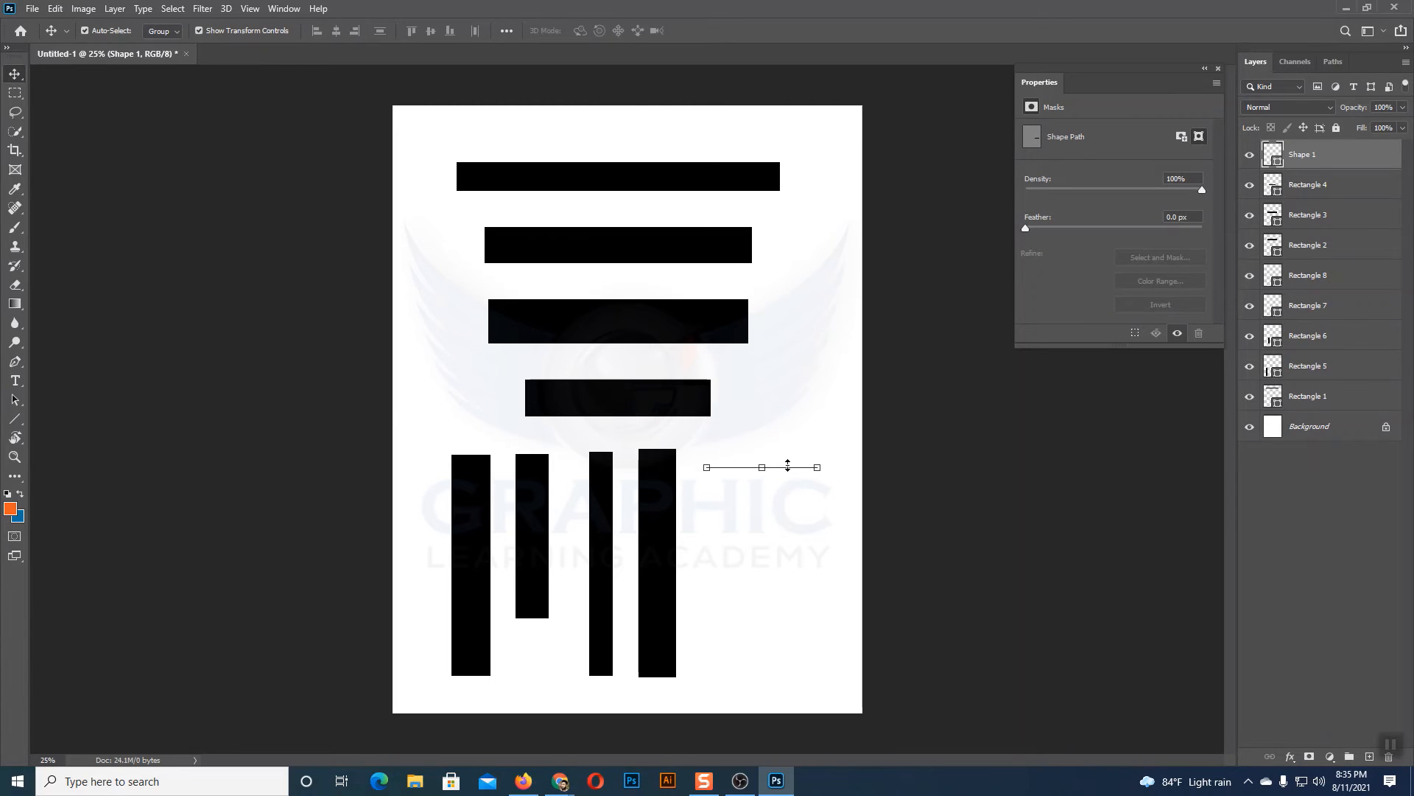
pyautogui.click(14, 419)
pyautogui.moveTo(716, 484)
pyautogui.mouseDown()
pyautogui.moveTo(802, 492)
pyautogui.moveTo(834, 521)
pyautogui.mouseUp()
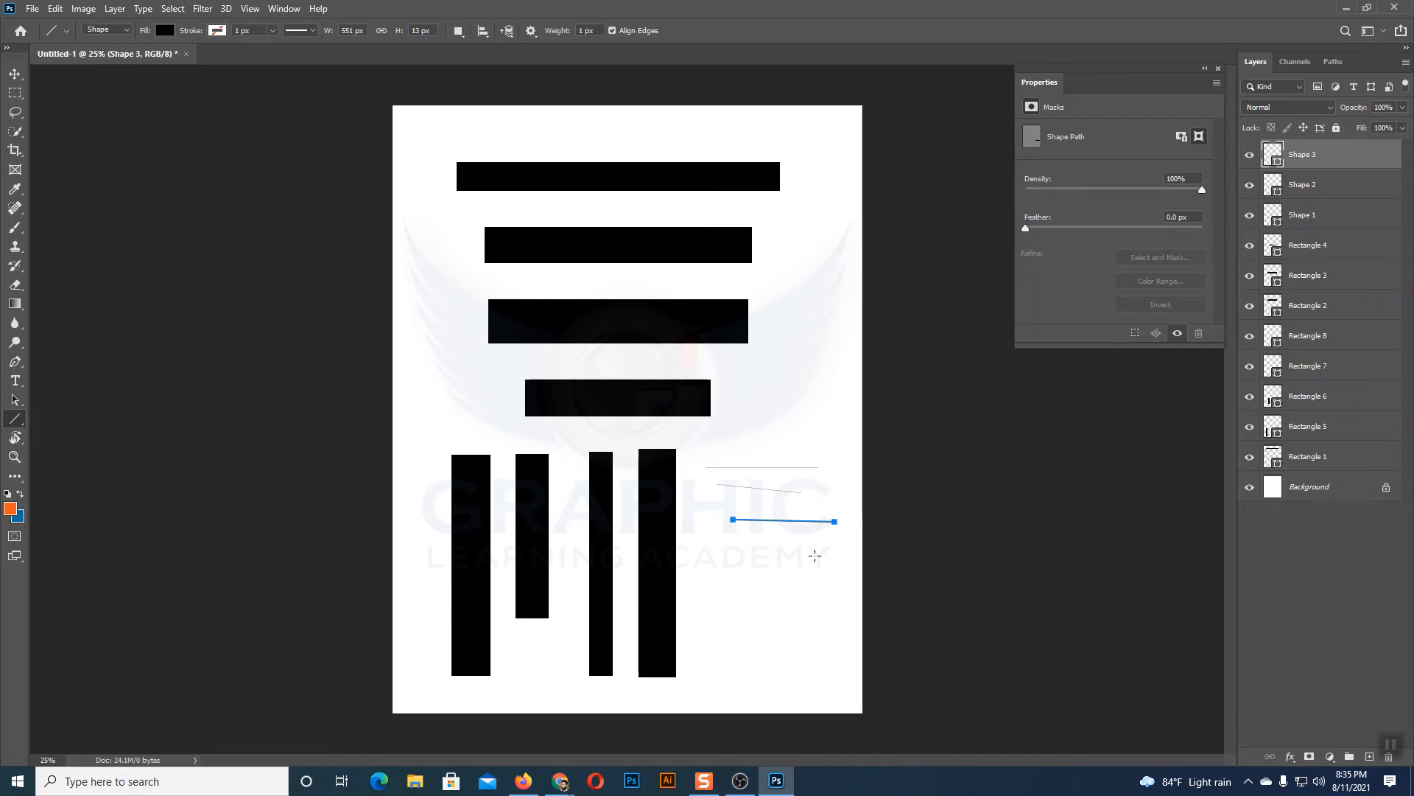
pyautogui.hotkey('ctrl', 'z')
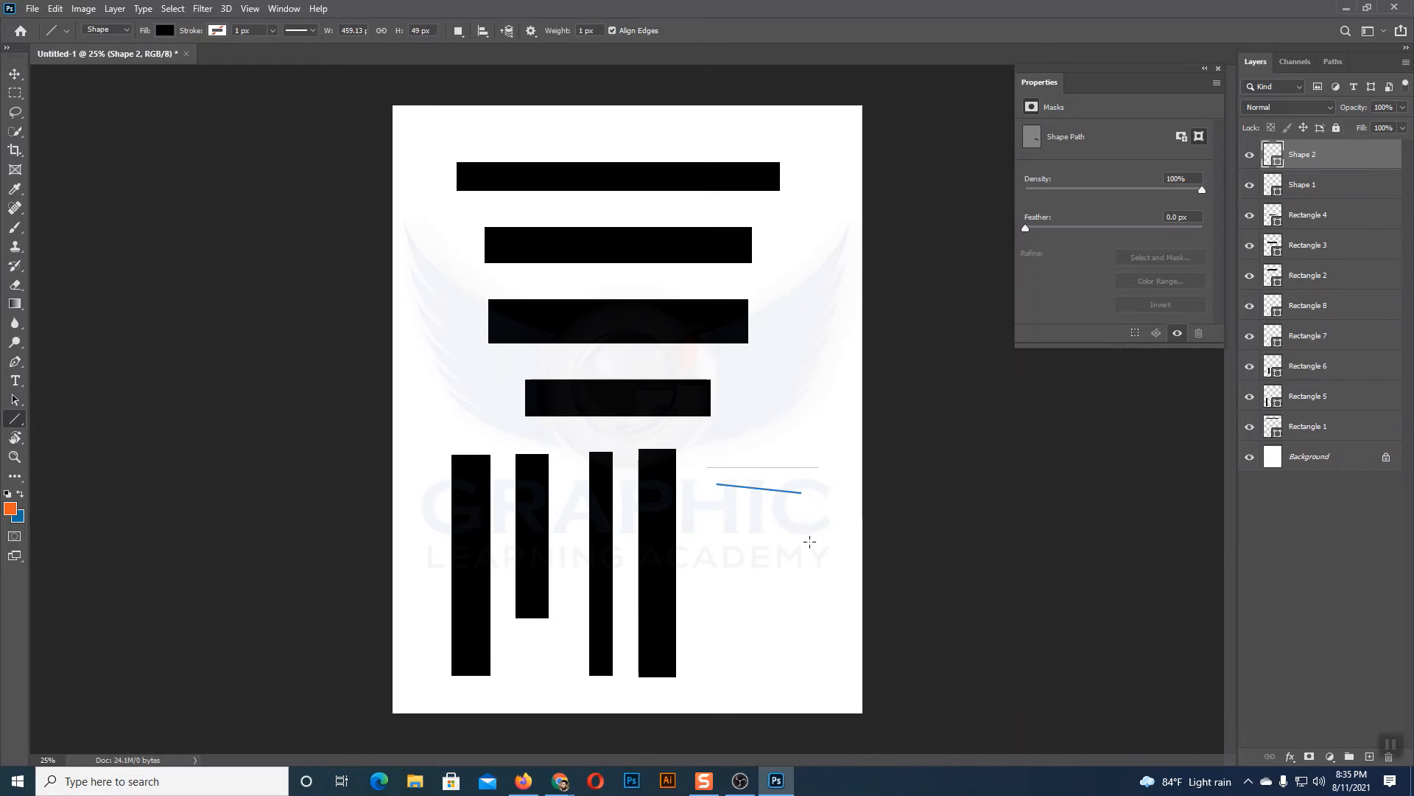
pyautogui.hotkey('ctrl', 'z')
# Step: Draw four more horizontal lines of differing lengths below the first line, adding them to the same shape layer
pyautogui.moveTo(718, 488); pyautogui.dragTo(810, 487)
pyautogui.moveTo(728, 514); pyautogui.dragTo(803, 513)
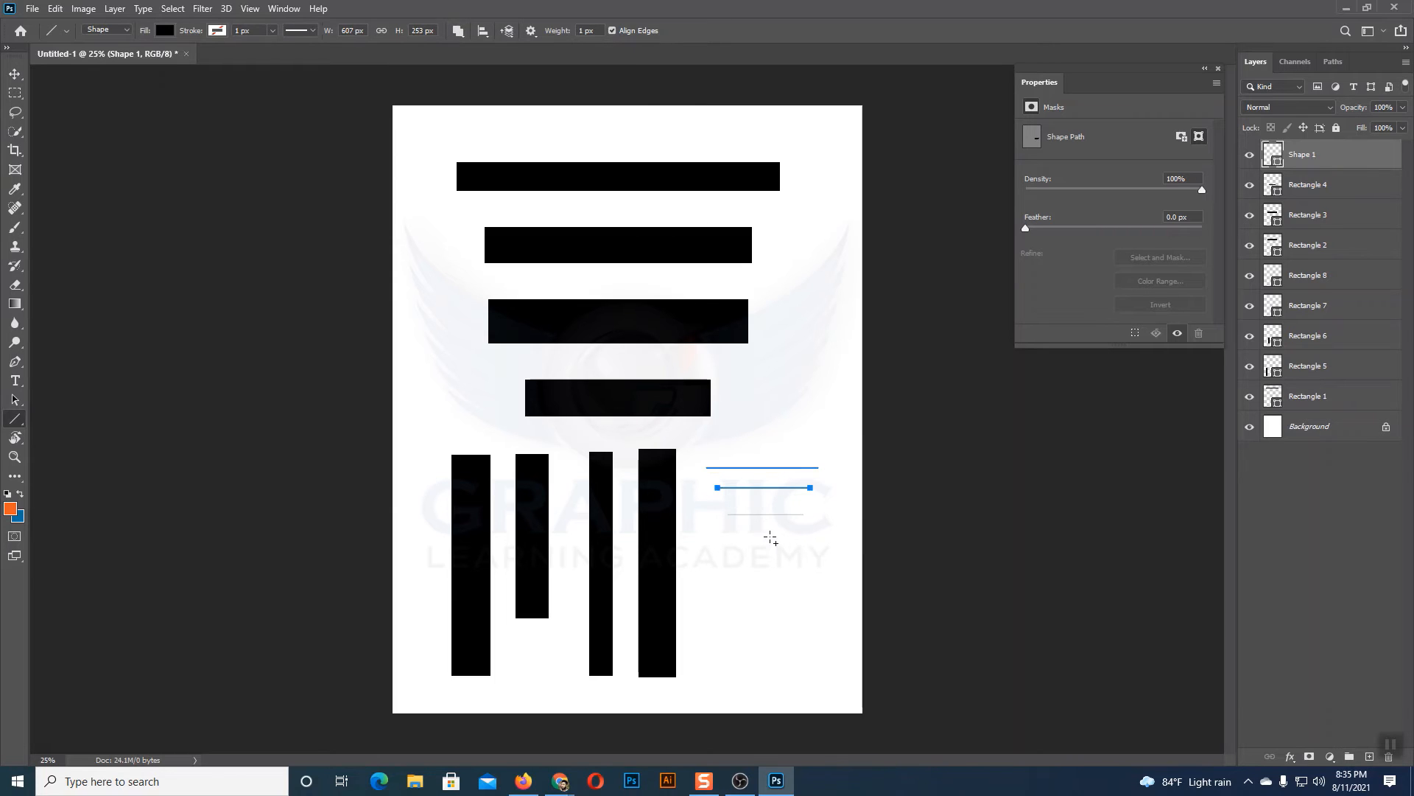
pyautogui.moveTo(733, 553); pyautogui.dragTo(813, 552)
pyautogui.moveTo(745, 585); pyautogui.dragTo(822, 589)
pyautogui.click(14, 74)
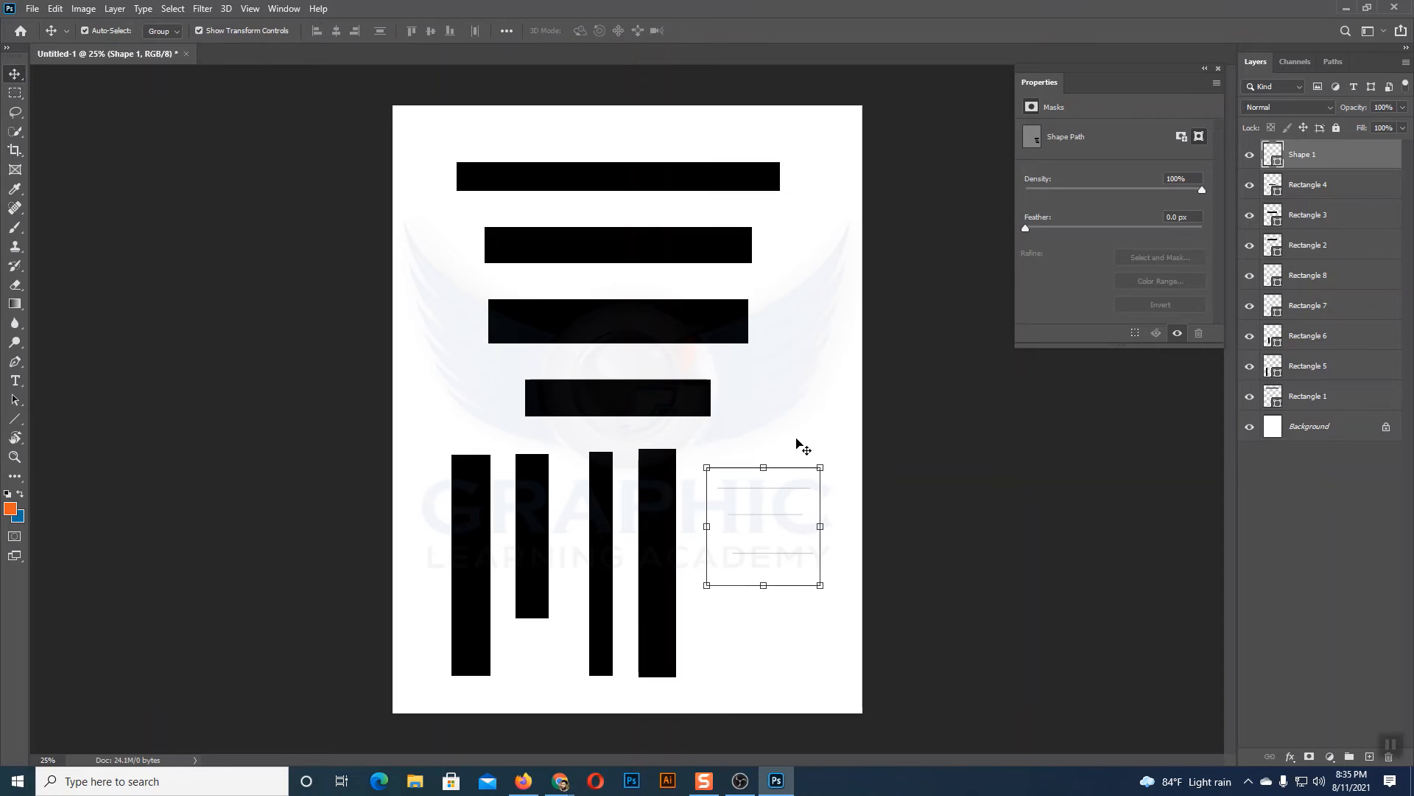
pyautogui.moveTo(760, 433); pyautogui.dragTo(826, 602)
pyautogui.click(15, 419)
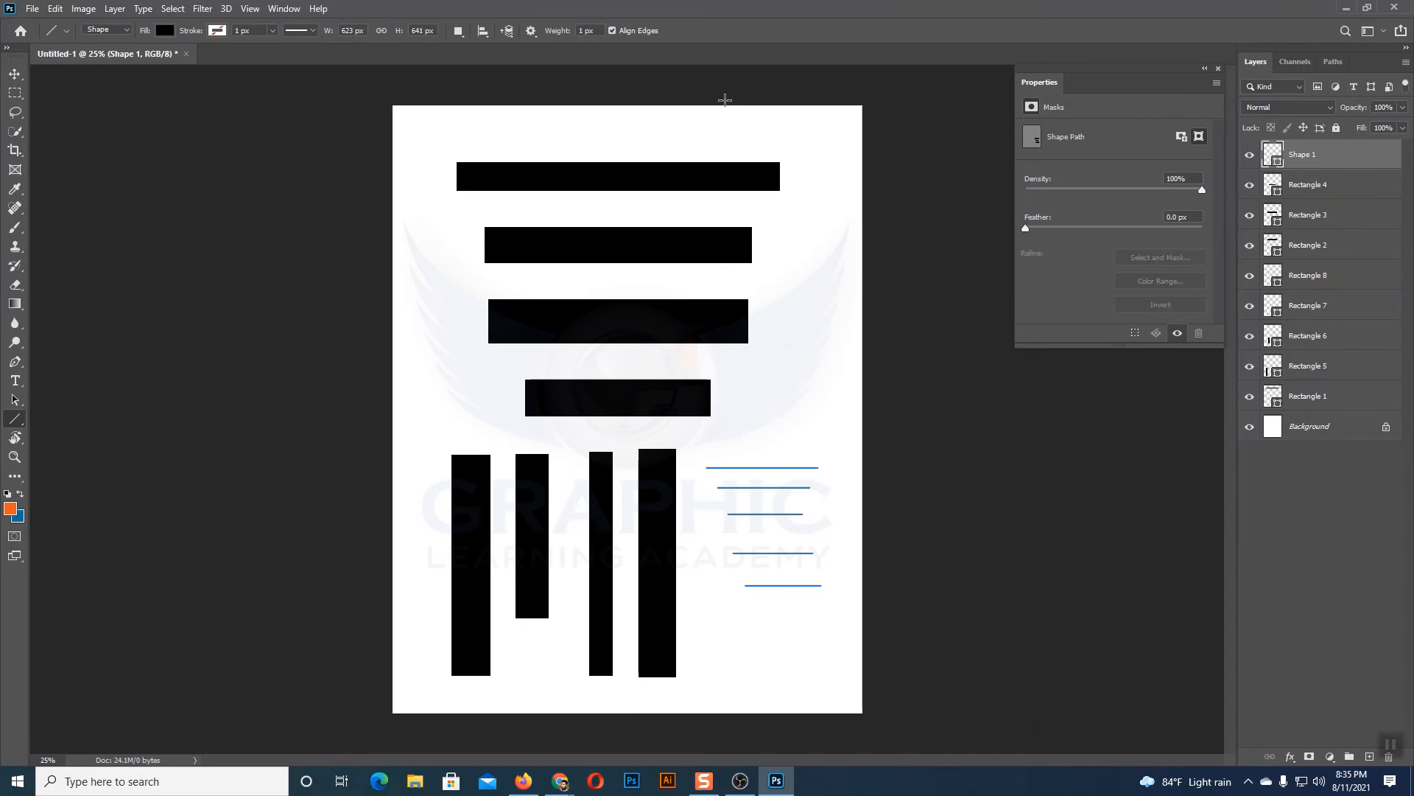
pyautogui.click(14, 74)
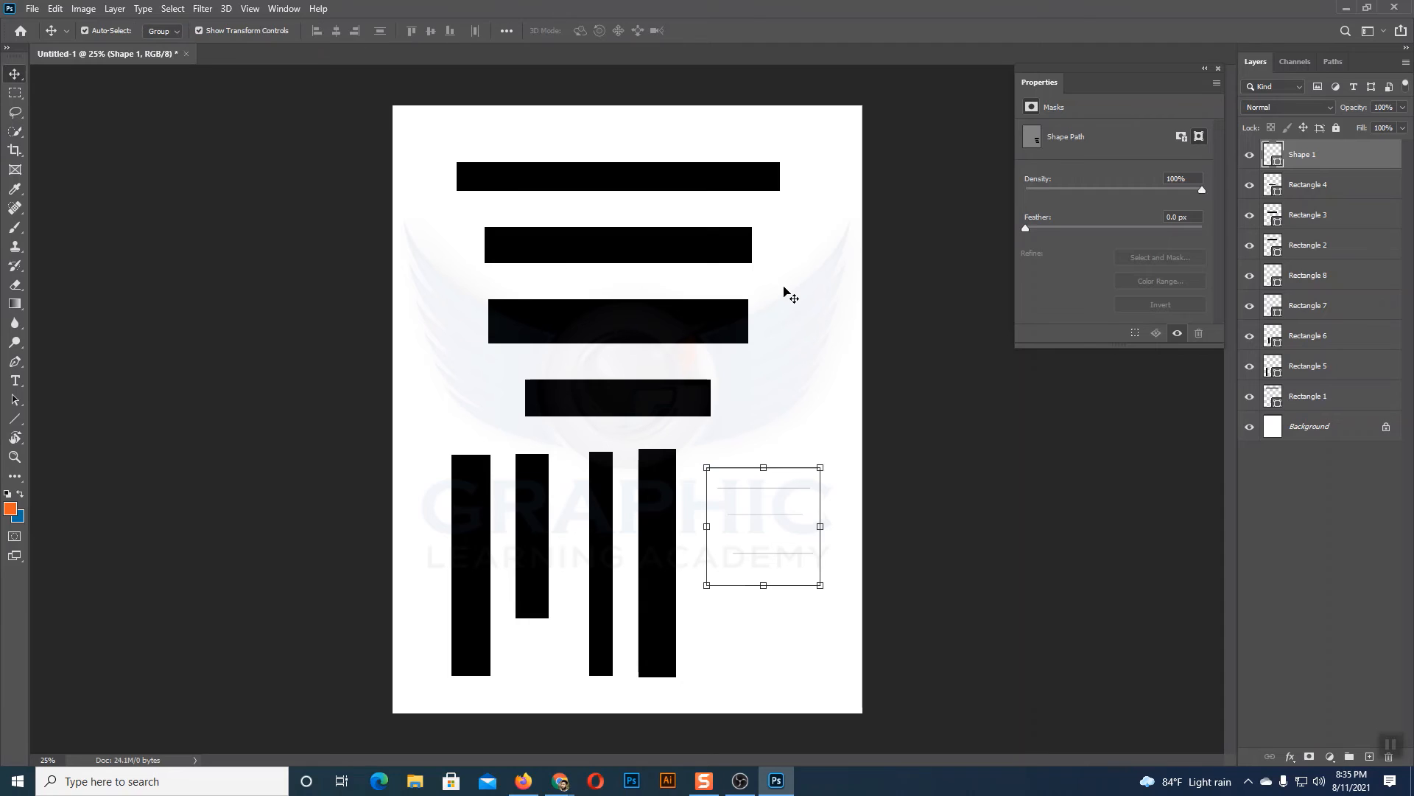
pyautogui.moveTo(783, 411); pyautogui.dragTo(814, 622)
pyautogui.click(816, 383)
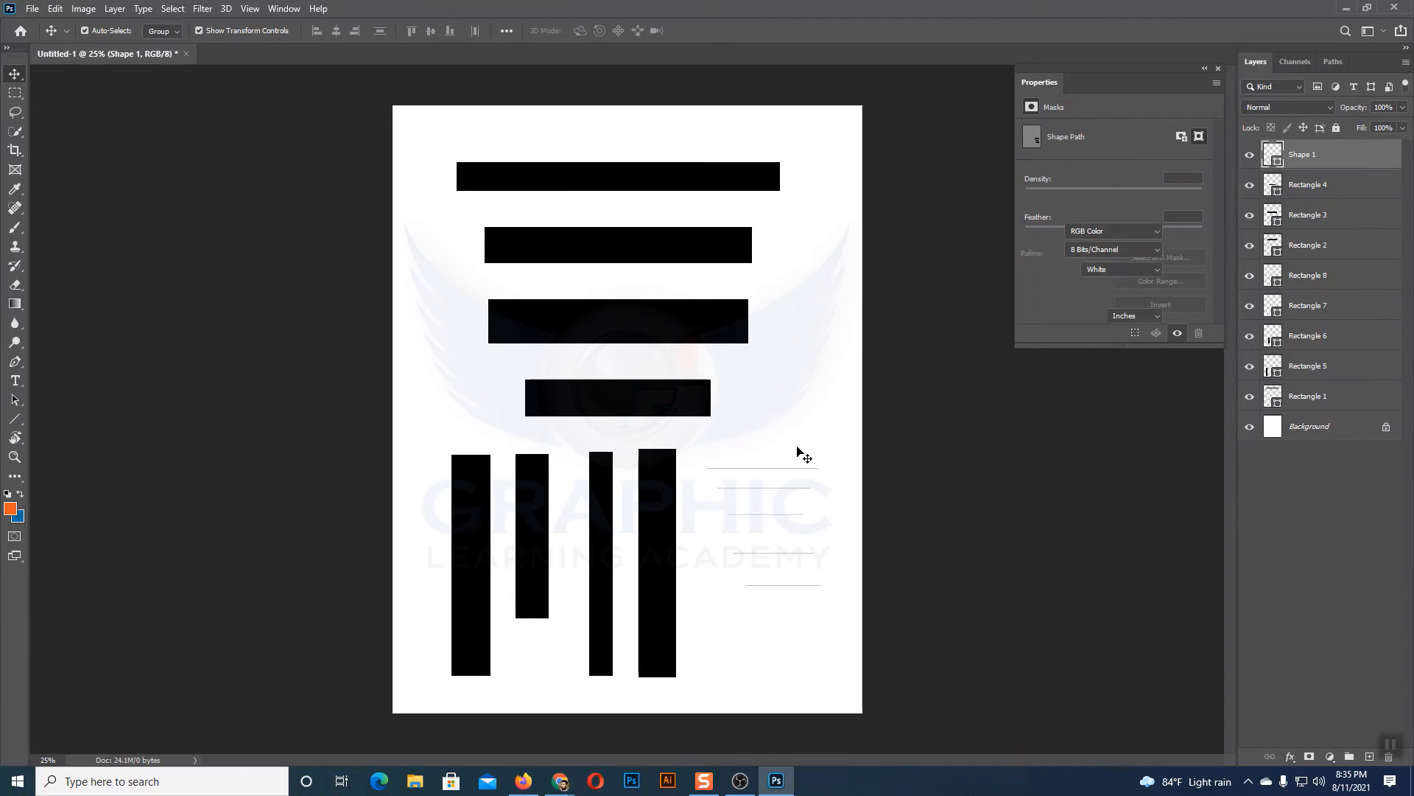
pyautogui.click(785, 494)
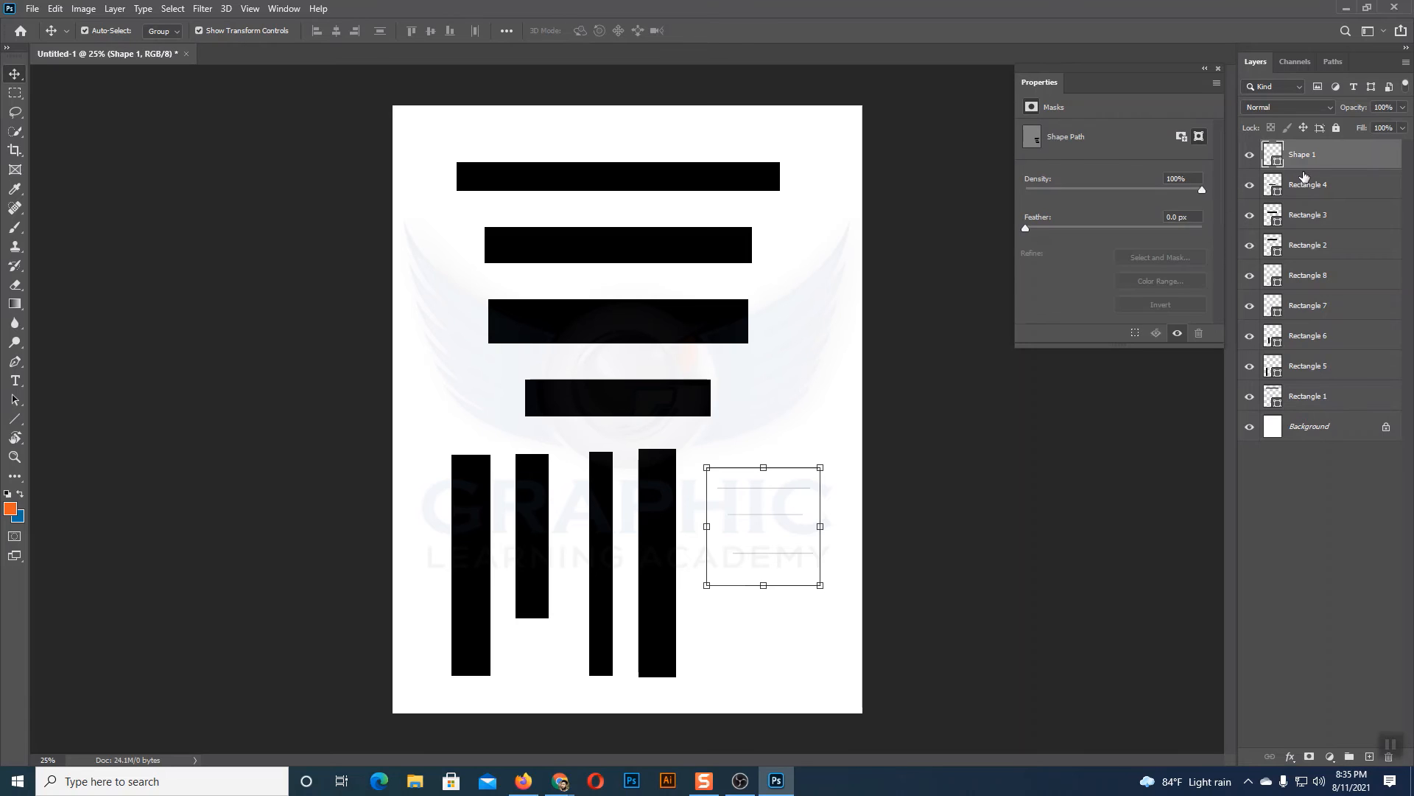
pyautogui.click(780, 522)
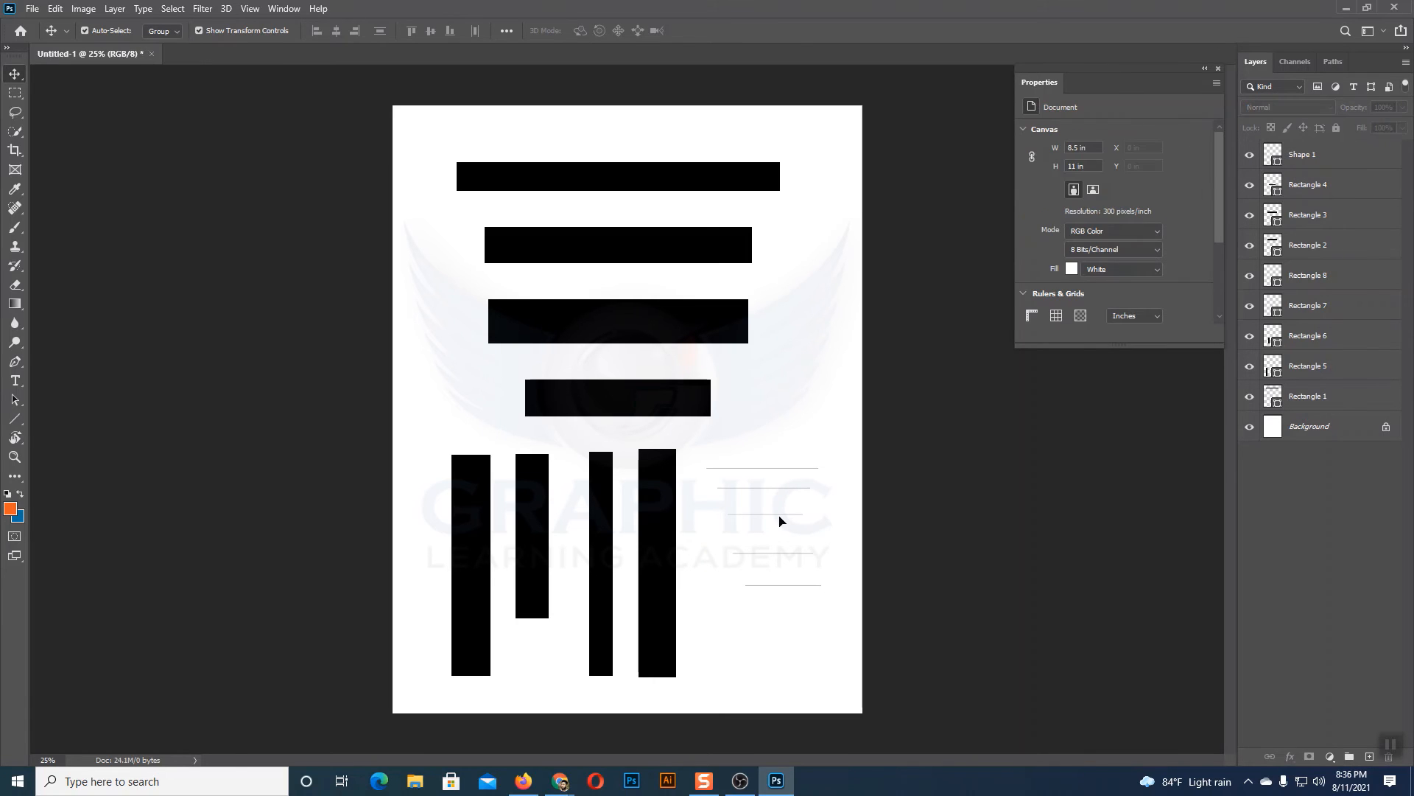
# Step: Delete the shape layer containing the five horizontal lines and clear the selection
pyautogui.moveTo(832, 436); pyautogui.dragTo(789, 646)
pyautogui.press('Delete')
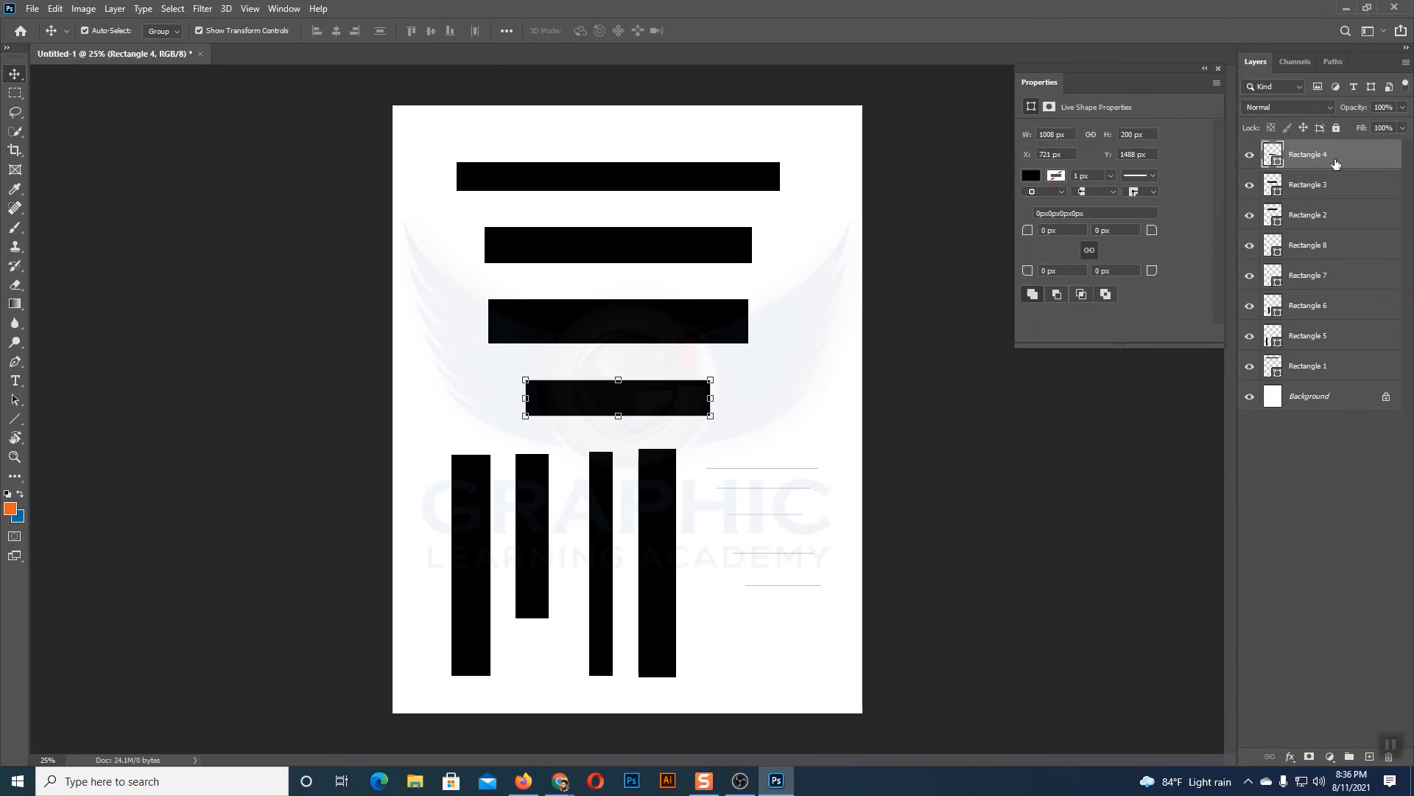
pyautogui.click(400, 278)
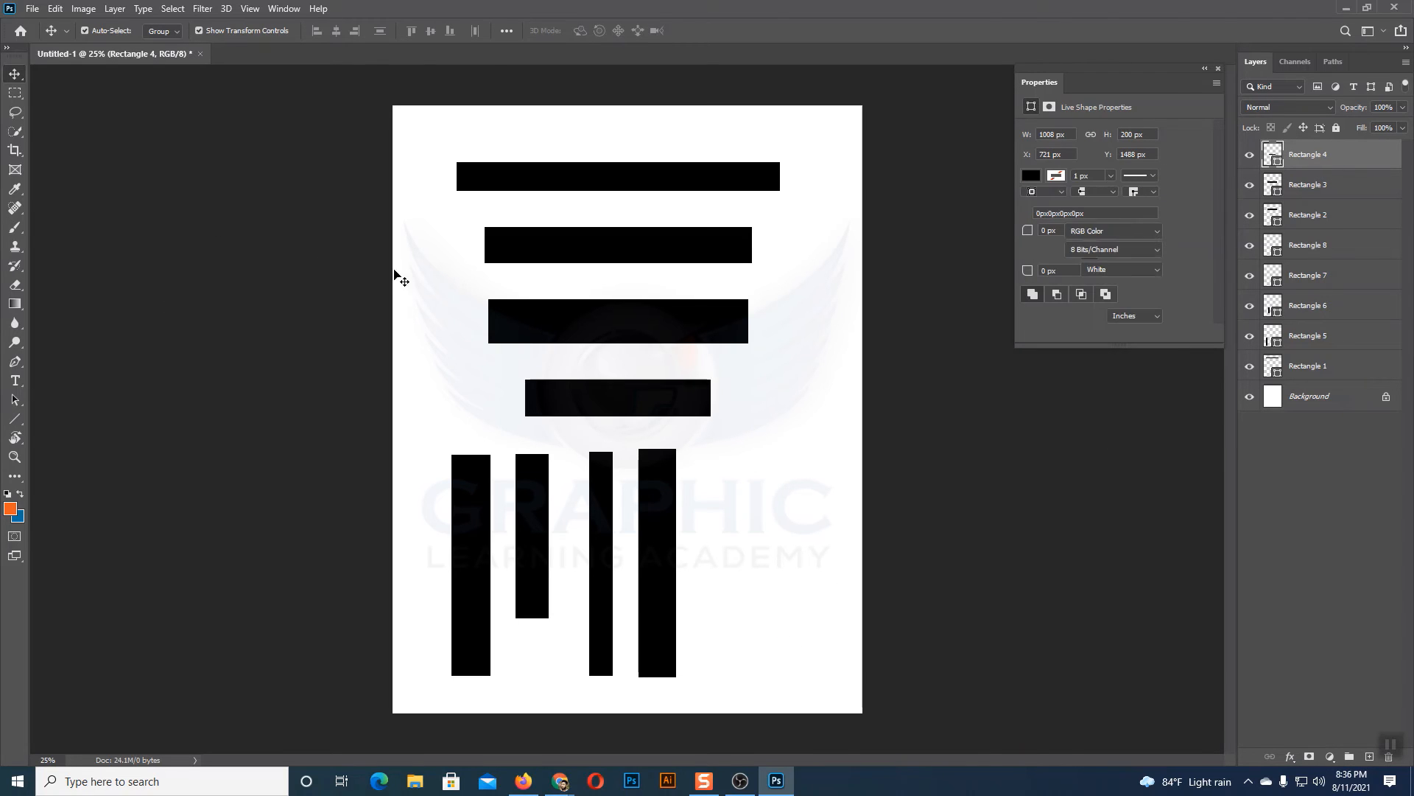
# Step: Draw two horizontal lines about 679 px and 695 px long, one below the other, on separate layers beside the vertical rectangles
pyautogui.click(15, 421)
pyautogui.moveTo(639, 449); pyautogui.dragTo(837, 448)
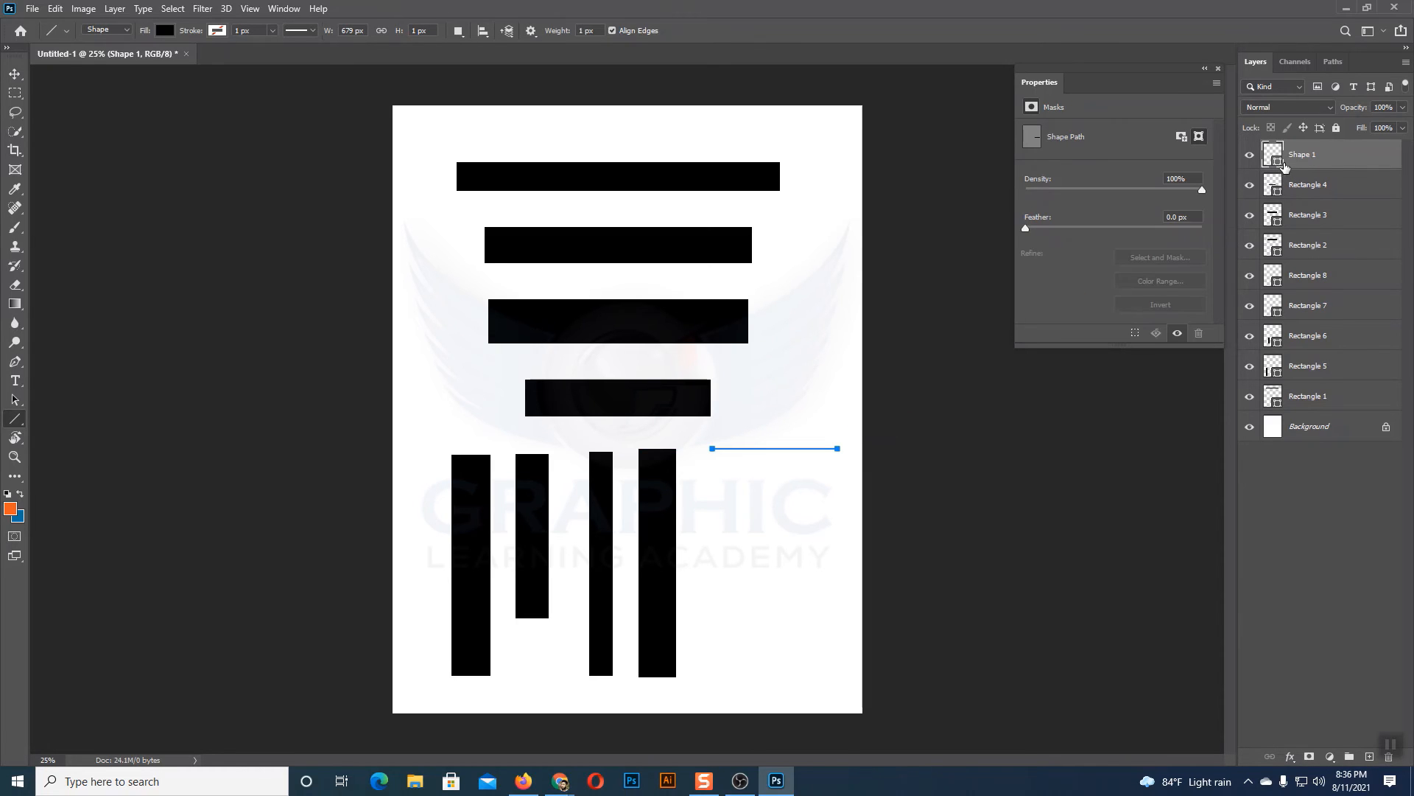
pyautogui.click(15, 73)
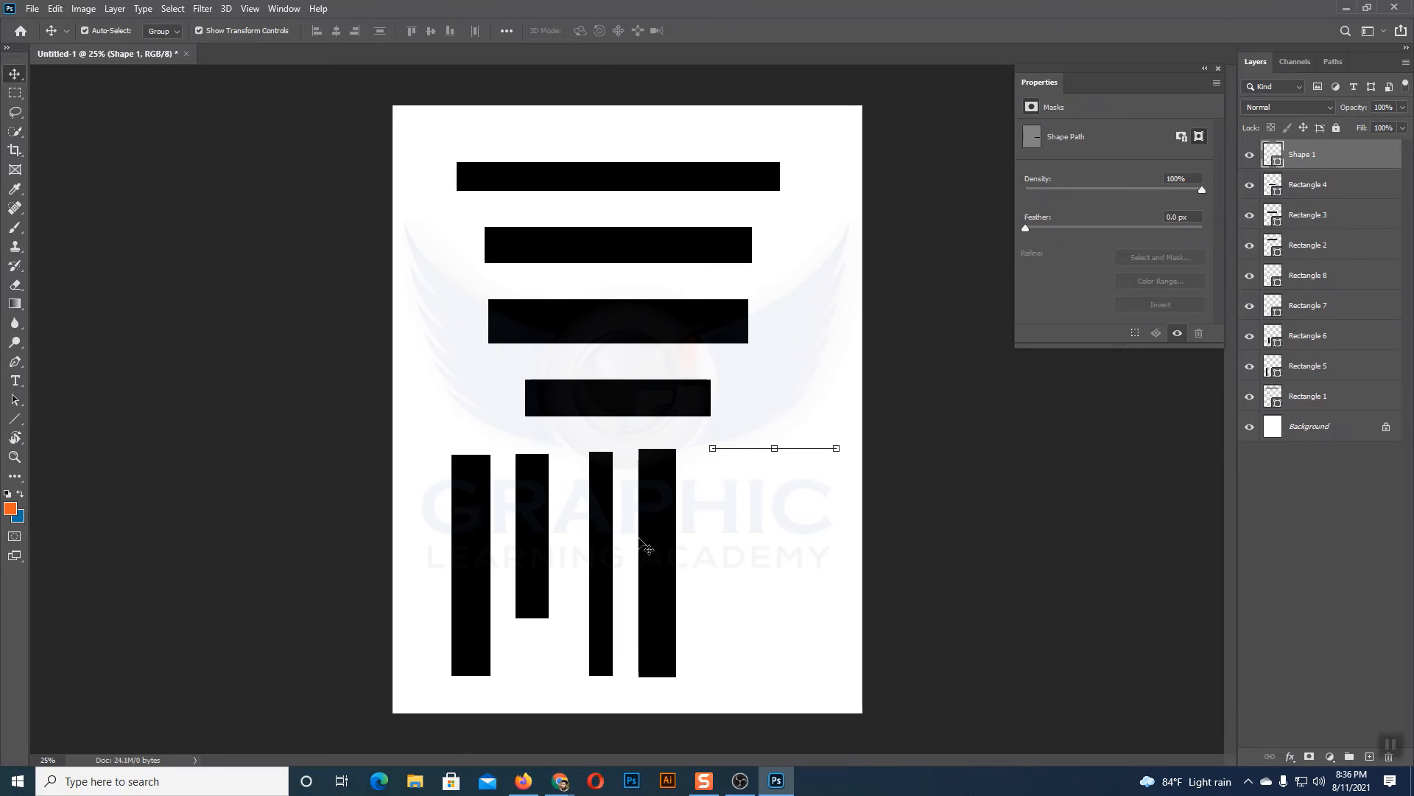
pyautogui.click(766, 538)
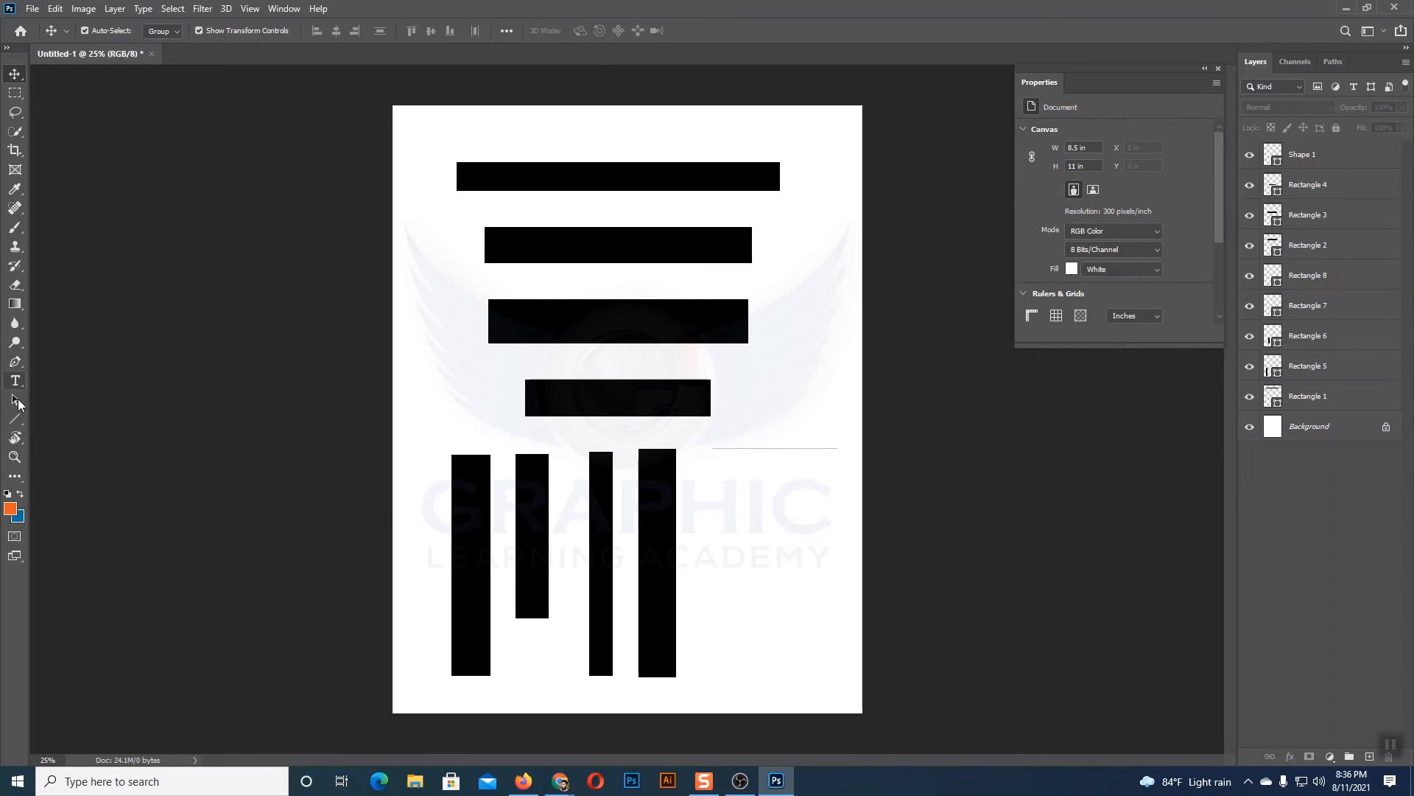
pyautogui.click(15, 419)
pyautogui.moveTo(716, 463); pyautogui.dragTo(864, 440)
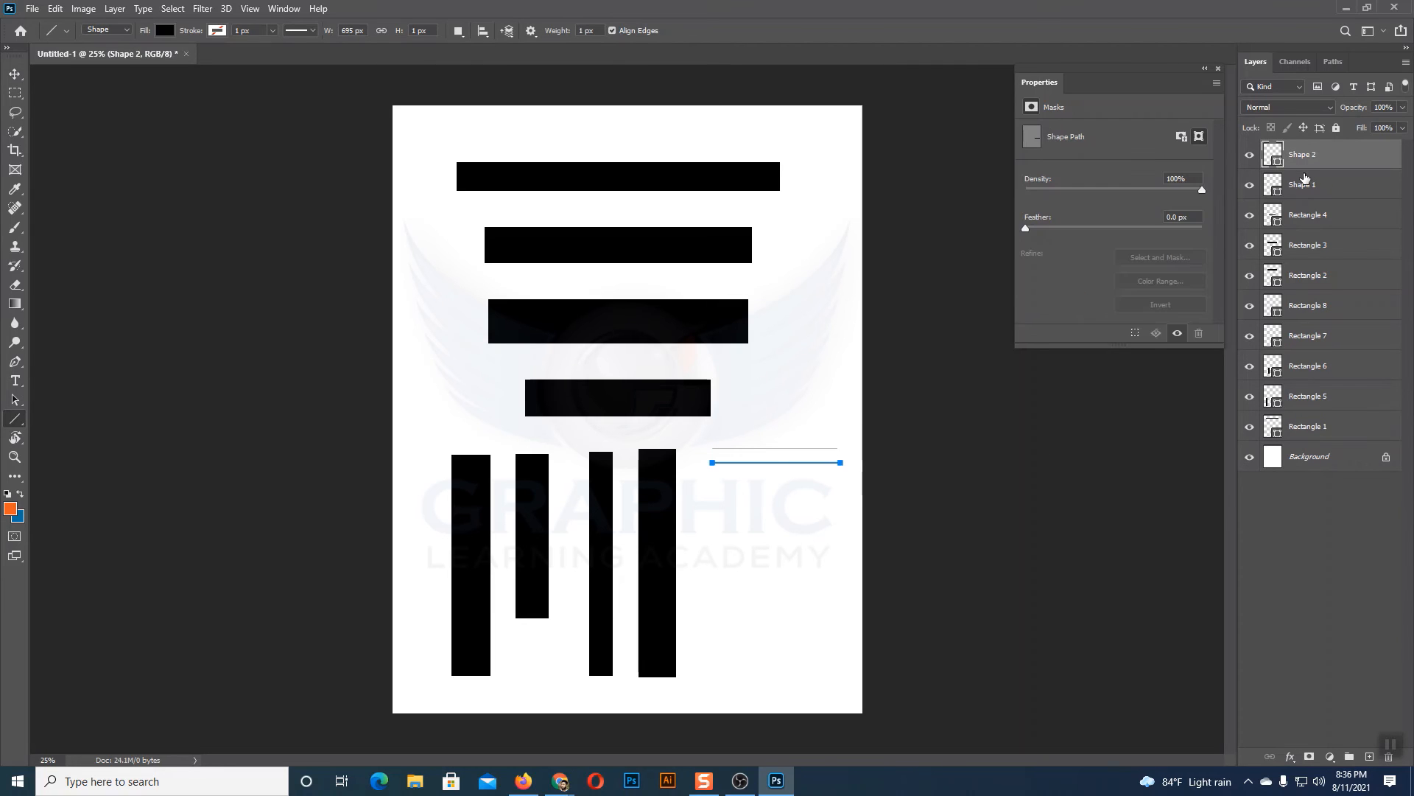
pyautogui.click(15, 74)
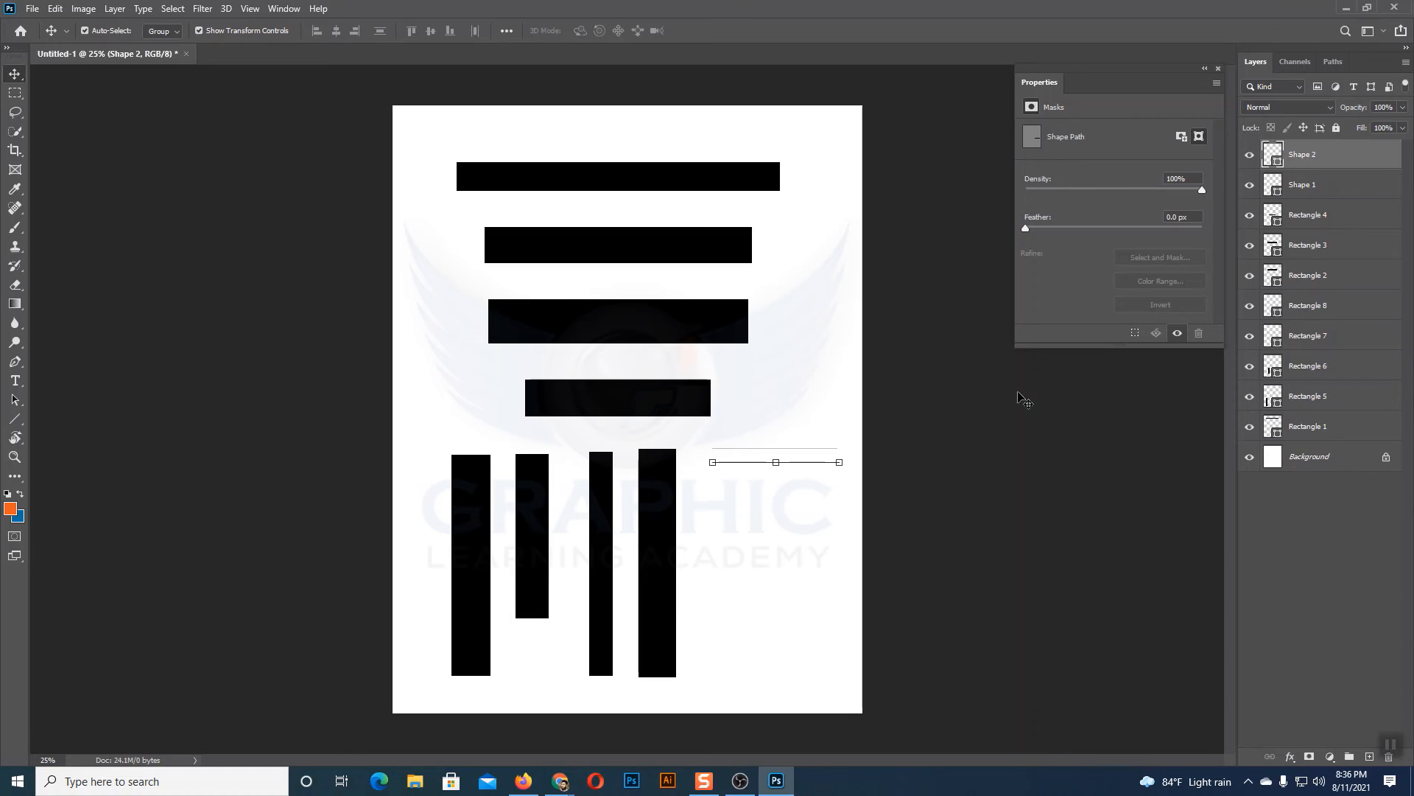
pyautogui.click(828, 364)
# Step: Select the two horizontal lines and align them by their right edges
pyautogui.moveTo(801, 440); pyautogui.dragTo(837, 497)
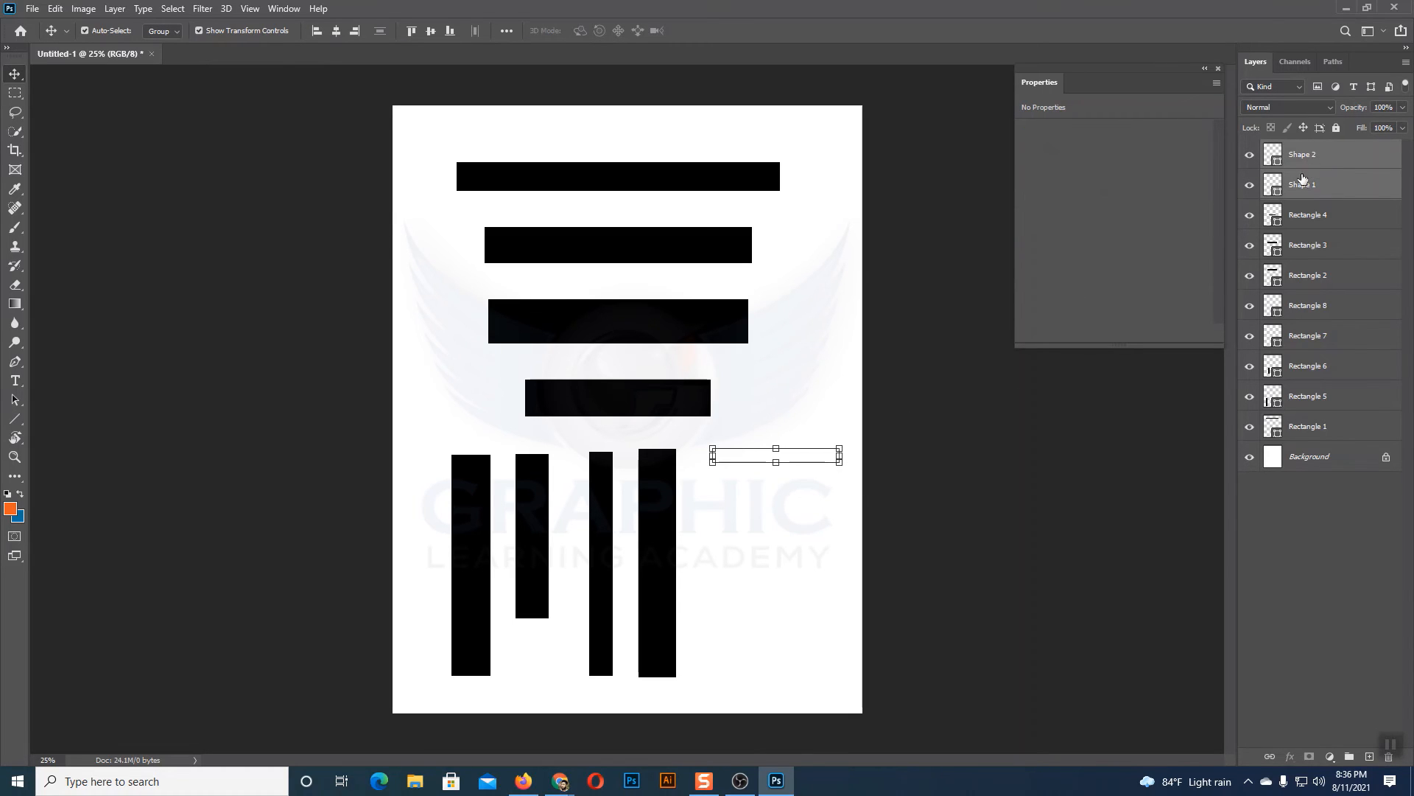
pyautogui.click(807, 514)
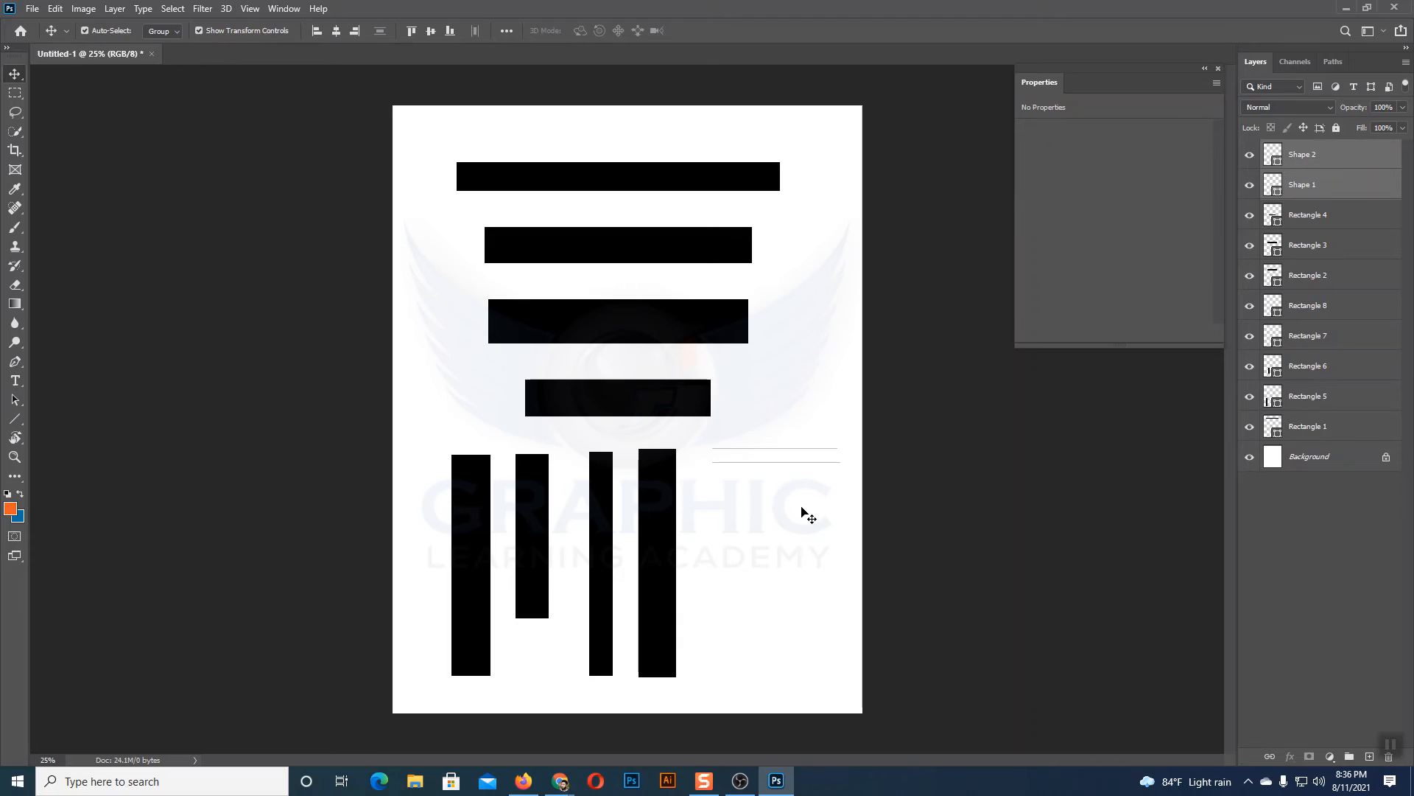
pyautogui.moveTo(814, 411); pyautogui.dragTo(850, 524)
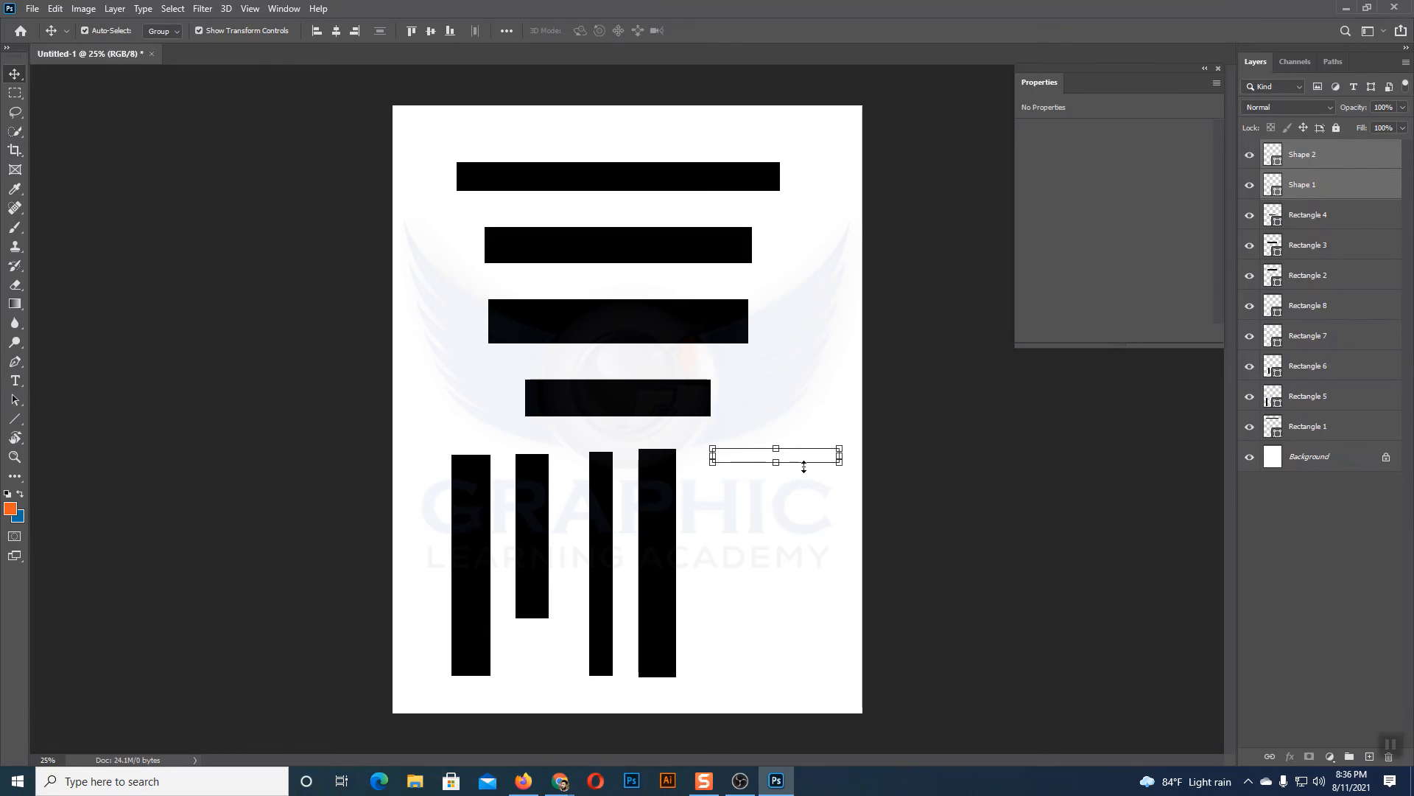
pyautogui.click(919, 483)
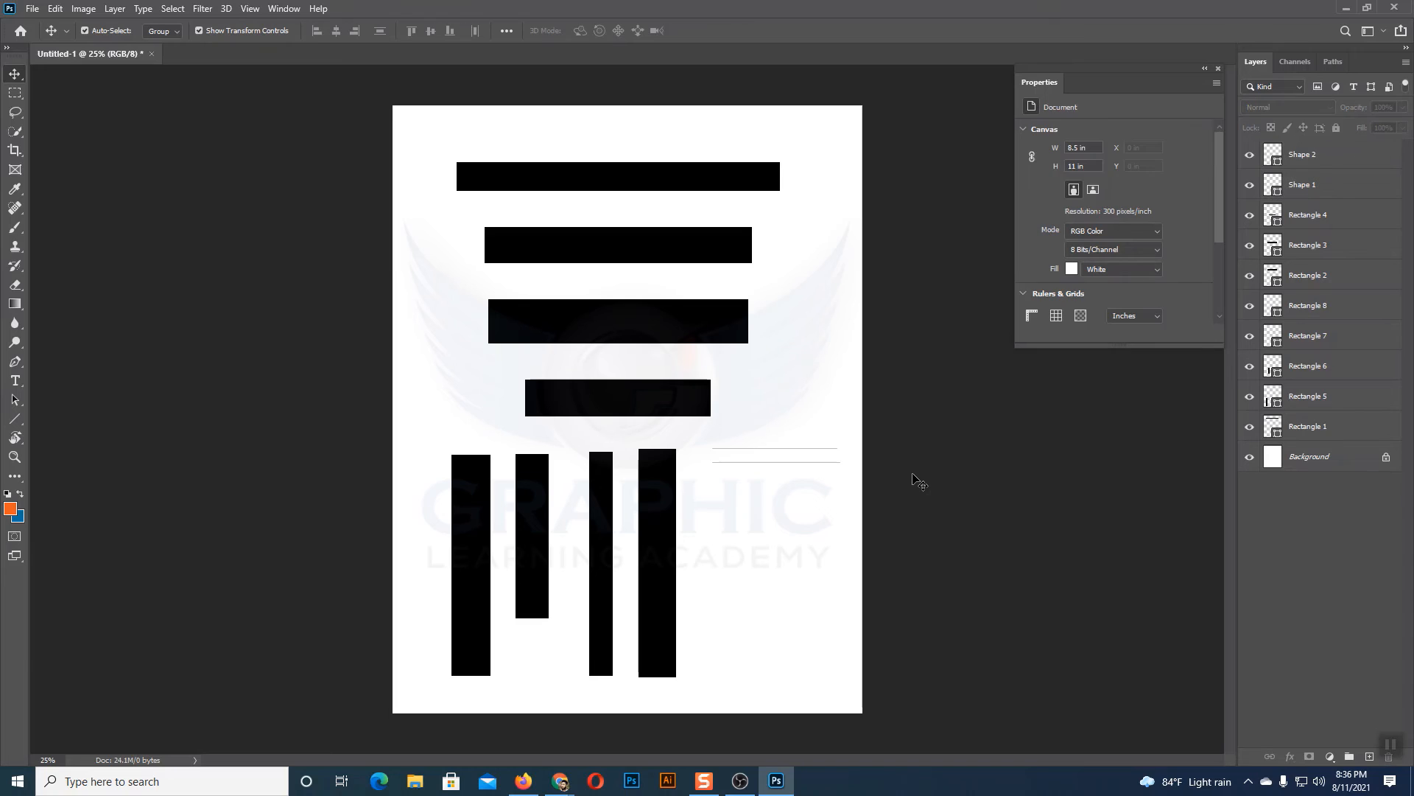
pyautogui.moveTo(789, 432); pyautogui.dragTo(820, 476)
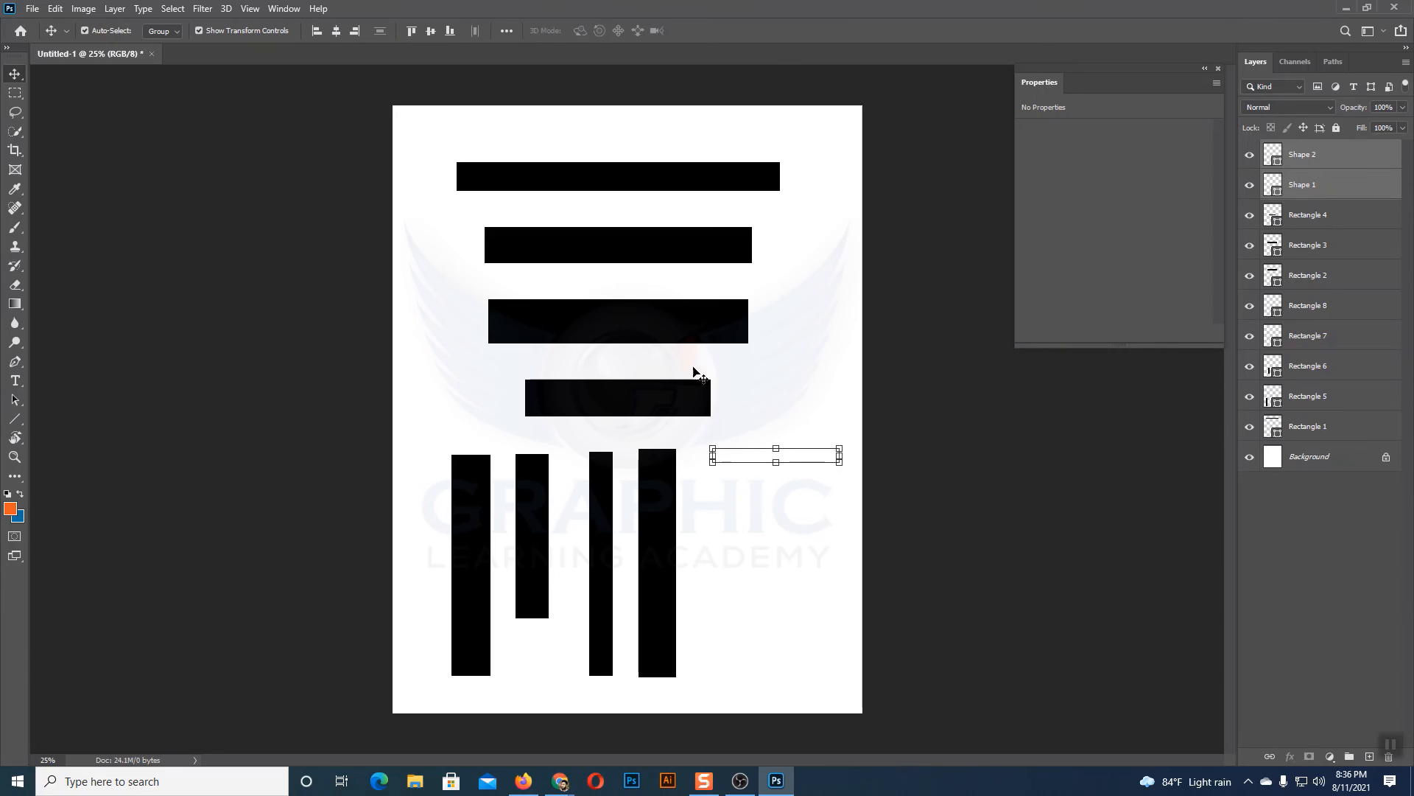
pyautogui.click(781, 502)
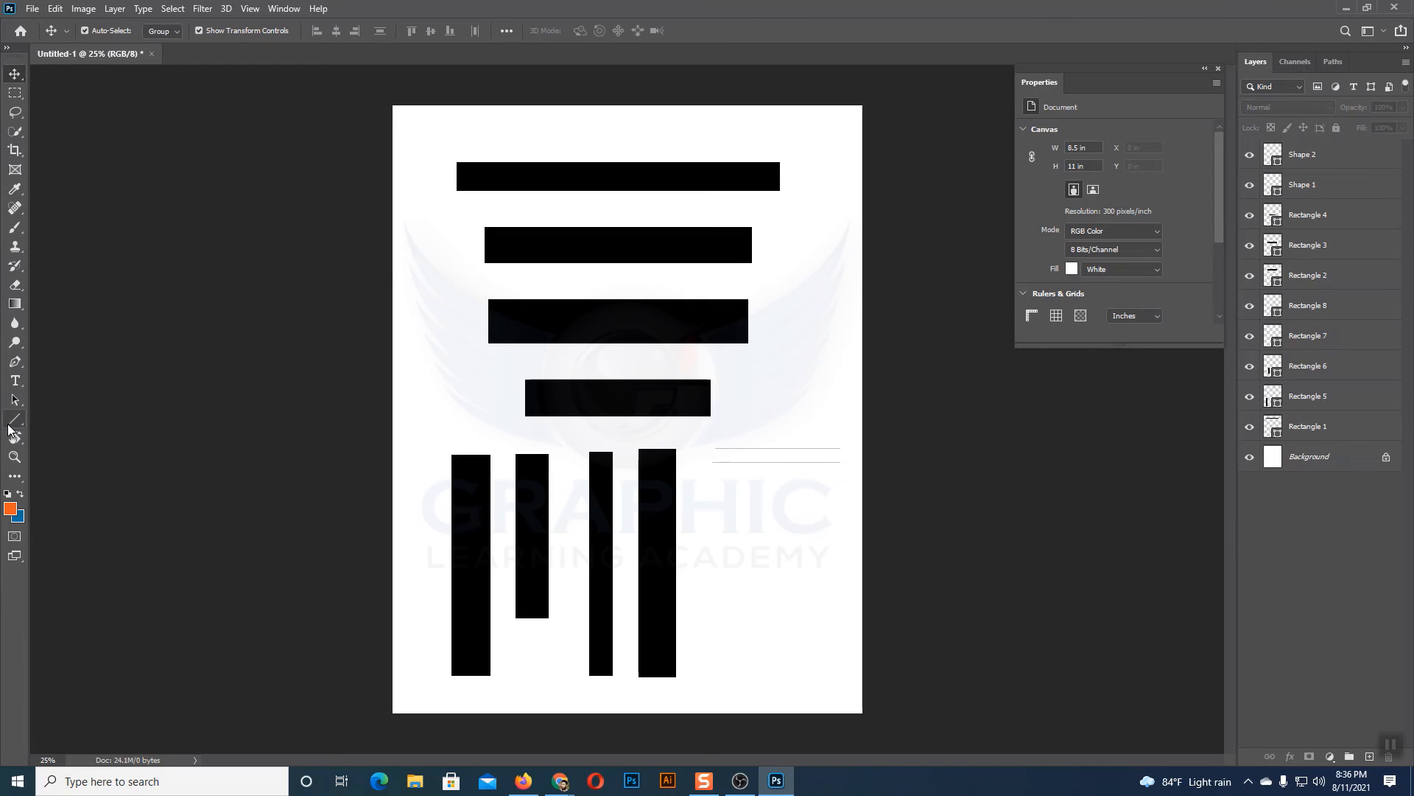
# Step: Draw a third horizontal line about 643 px long below the other two, and delete all three lines
pyautogui.click(10, 424)
pyautogui.moveTo(719, 476); pyautogui.dragTo(838, 475)
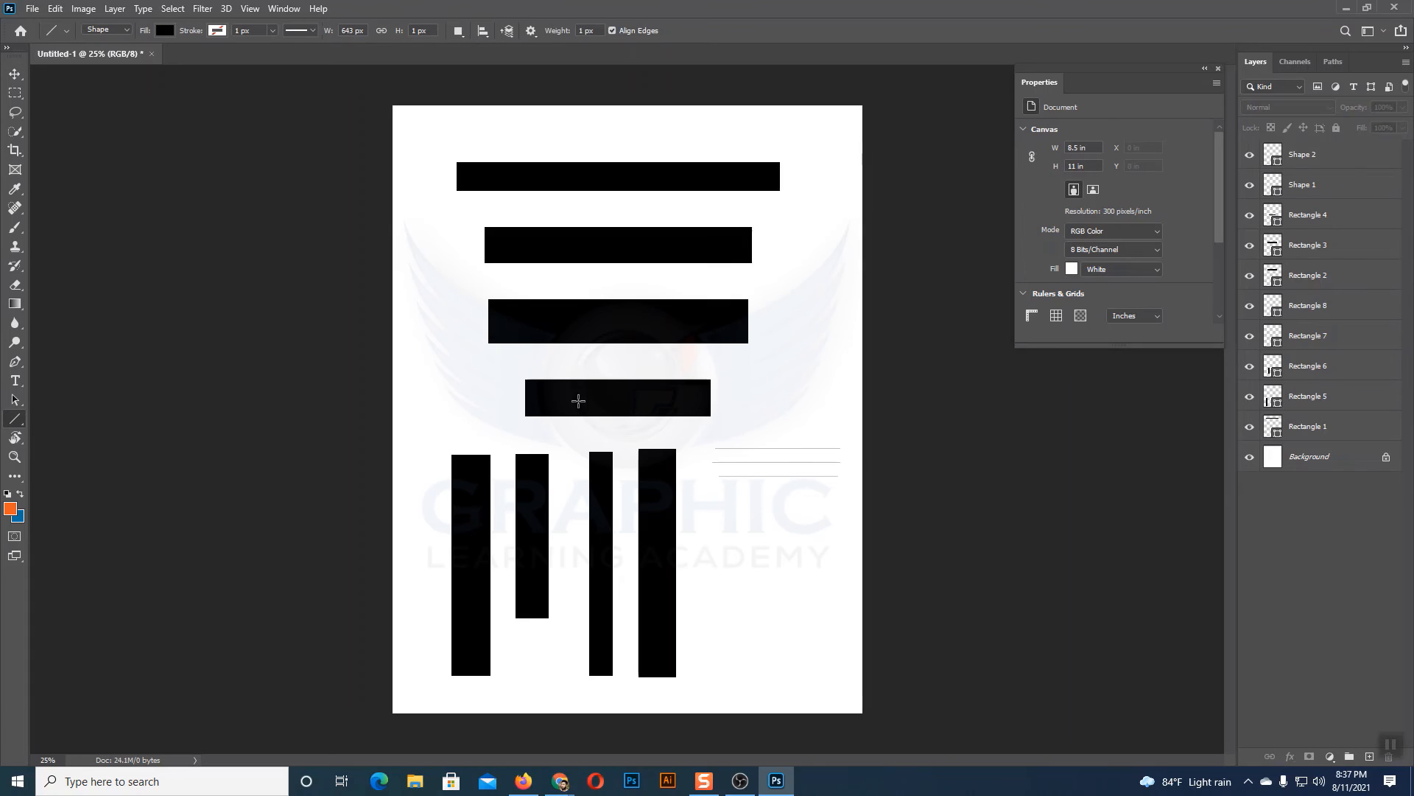
pyautogui.click(13, 76)
pyautogui.moveTo(766, 410); pyautogui.dragTo(835, 523)
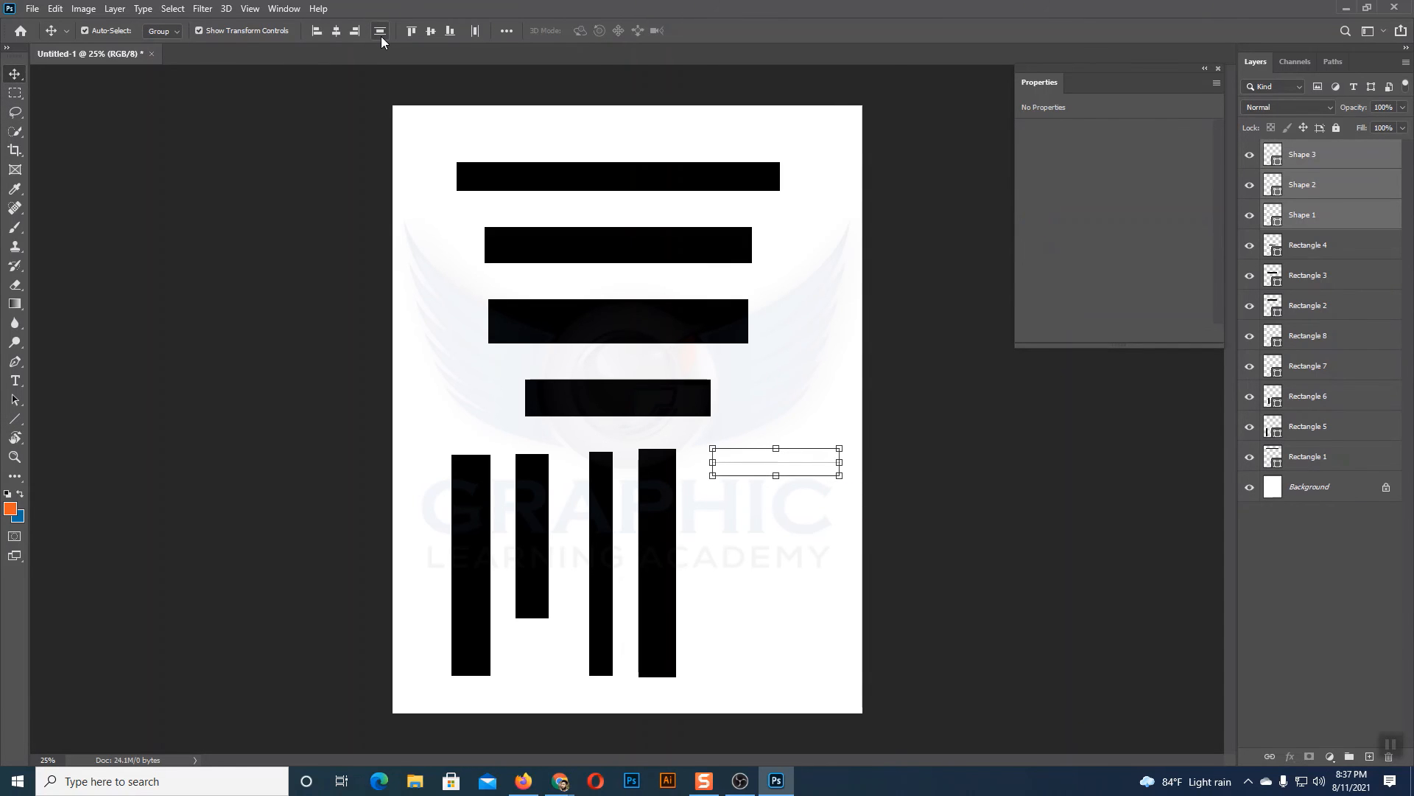
pyautogui.press('Delete')
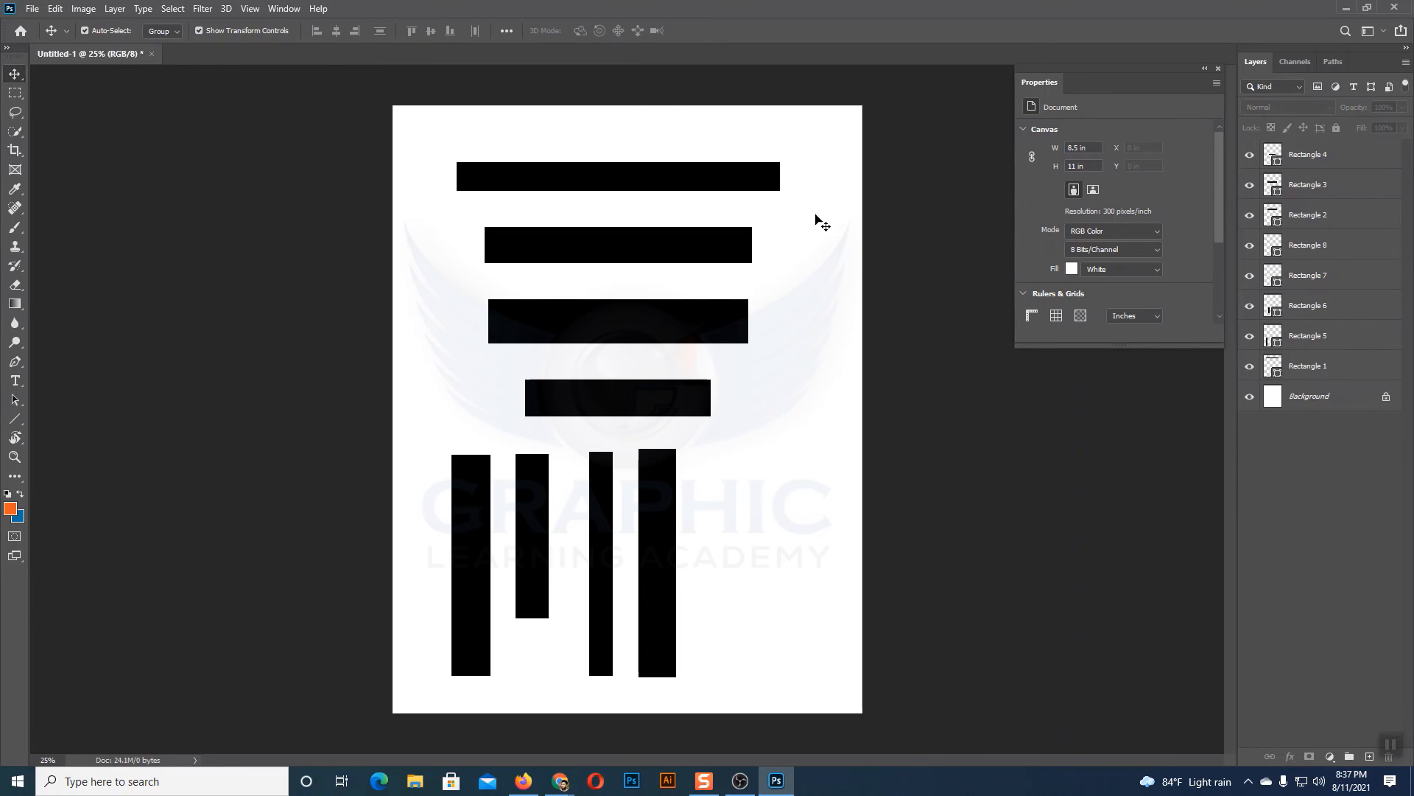
pyautogui.moveTo(602, 140); pyautogui.dragTo(752, 408)
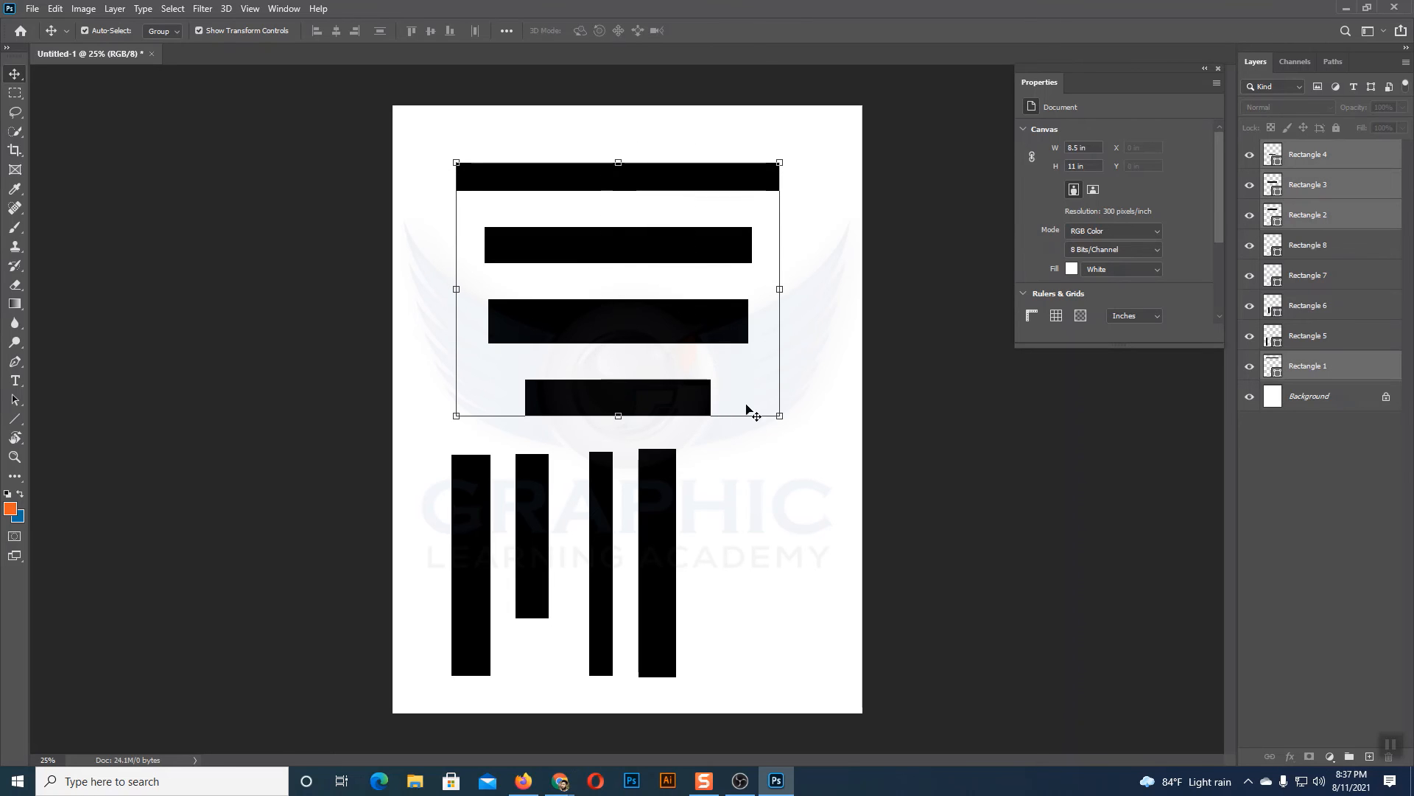
pyautogui.click(831, 380)
# Step: Select the four vertical rectangles and align them by their top edges, followed by their bottom edges
pyautogui.moveTo(417, 522); pyautogui.dragTo(789, 550)
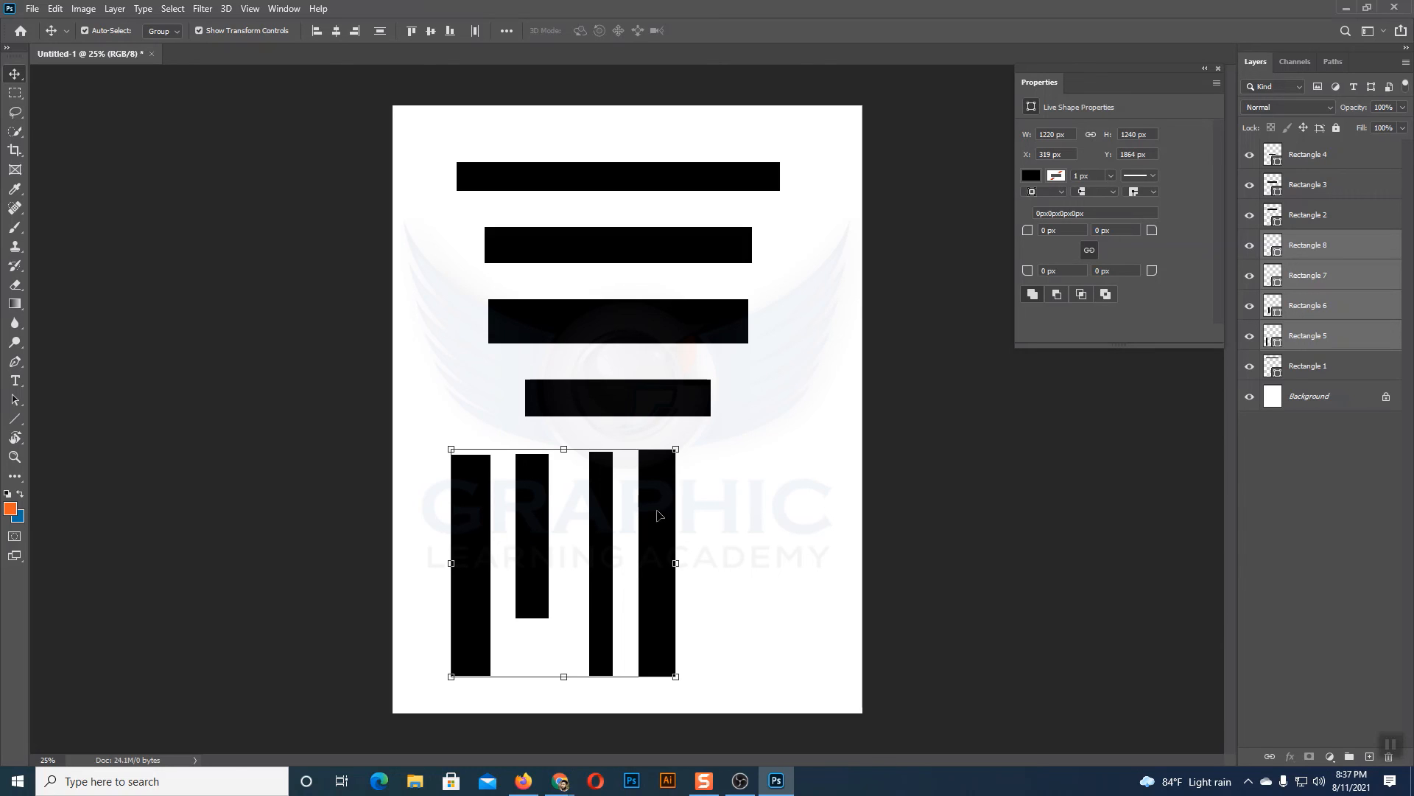
pyautogui.click(411, 31)
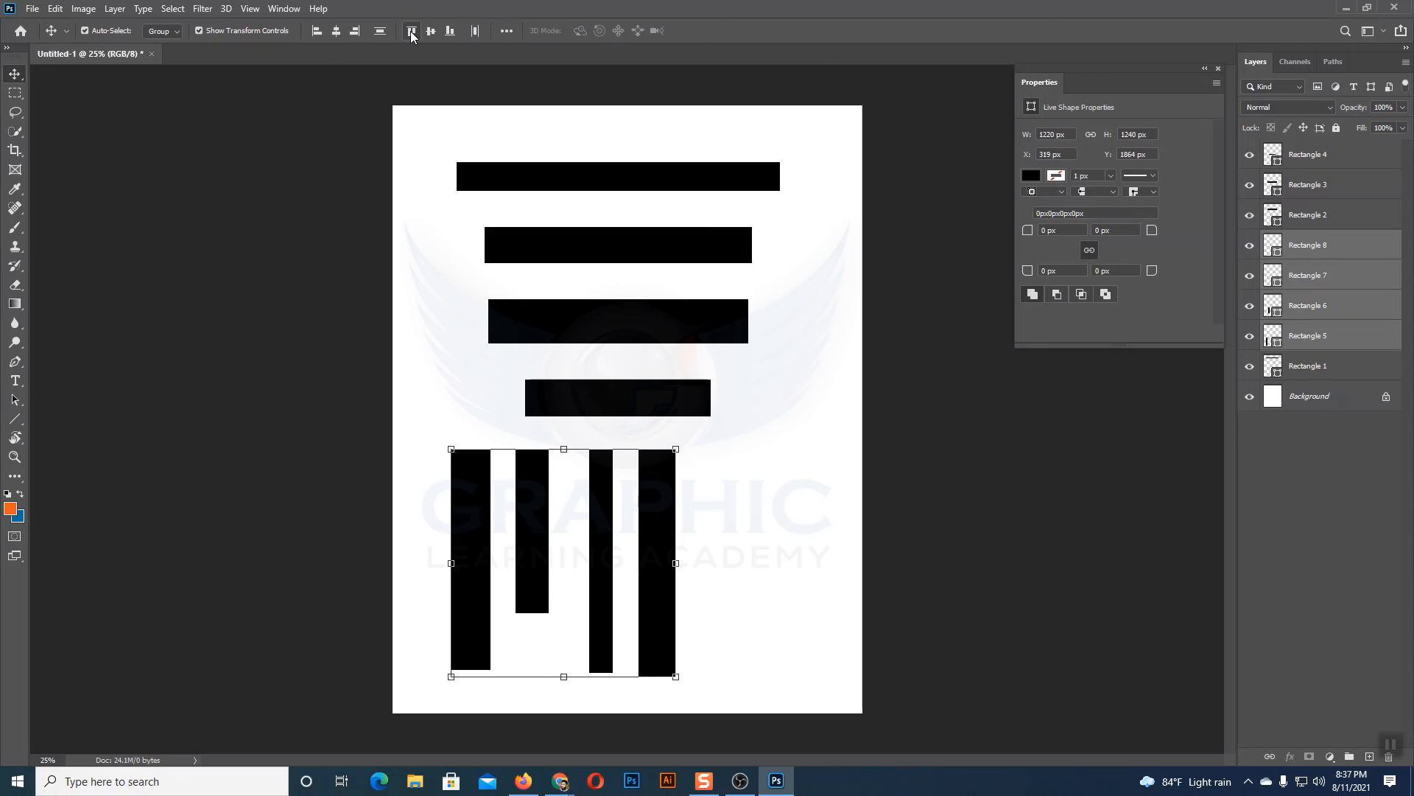
pyautogui.click(449, 31)
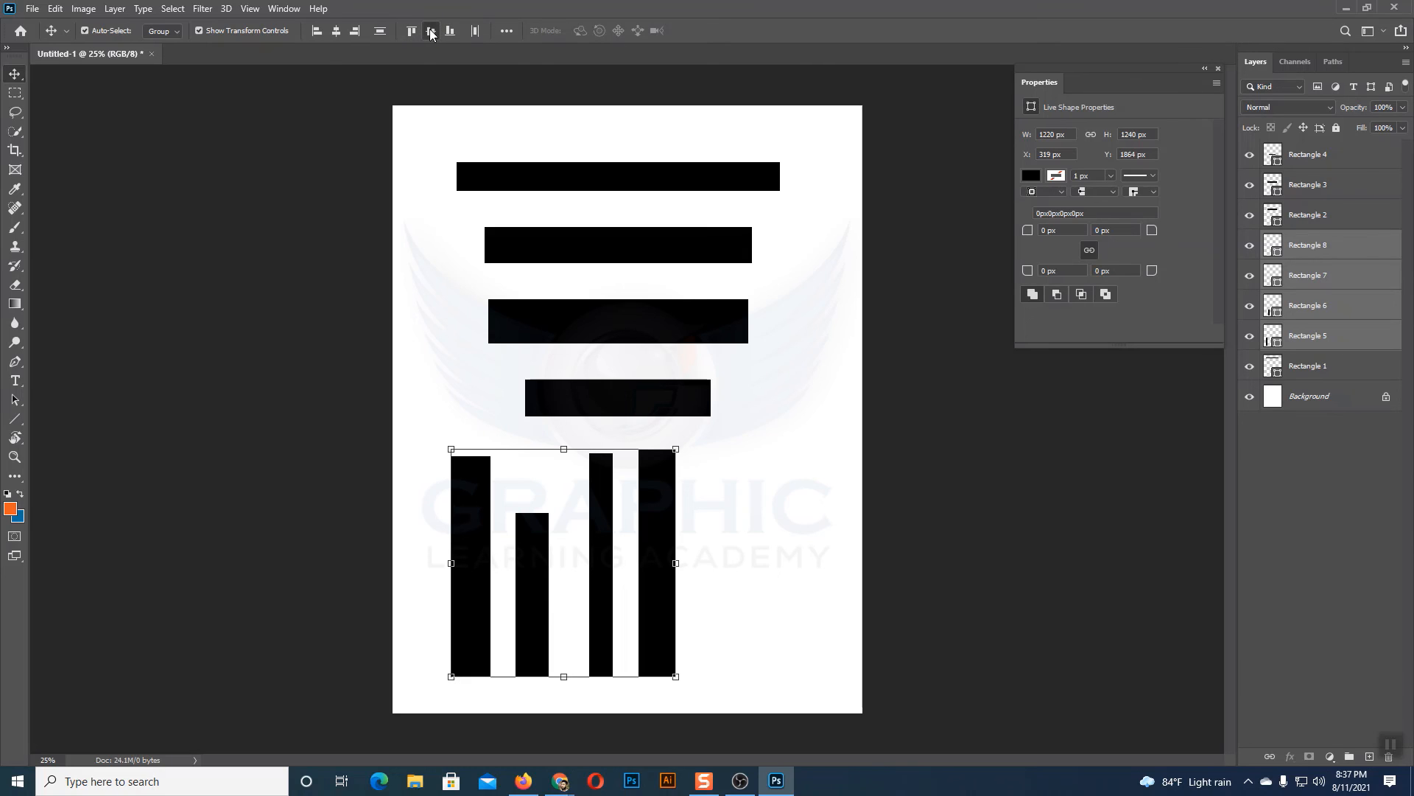
# Step: Align the four vertical rectangles on their vertical centers and distribute them horizontally with equal spacing
pyautogui.click(431, 31)
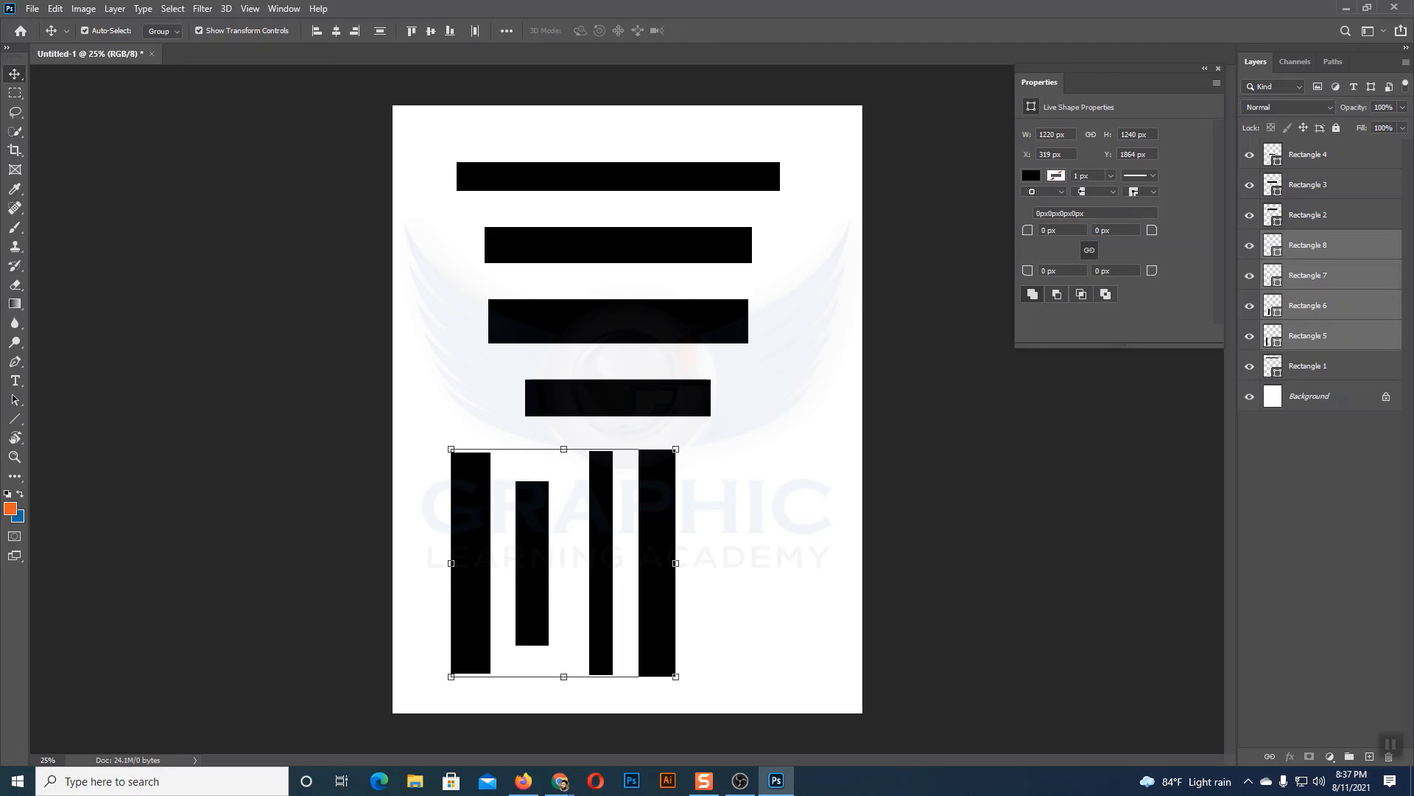
pyautogui.click(476, 31)
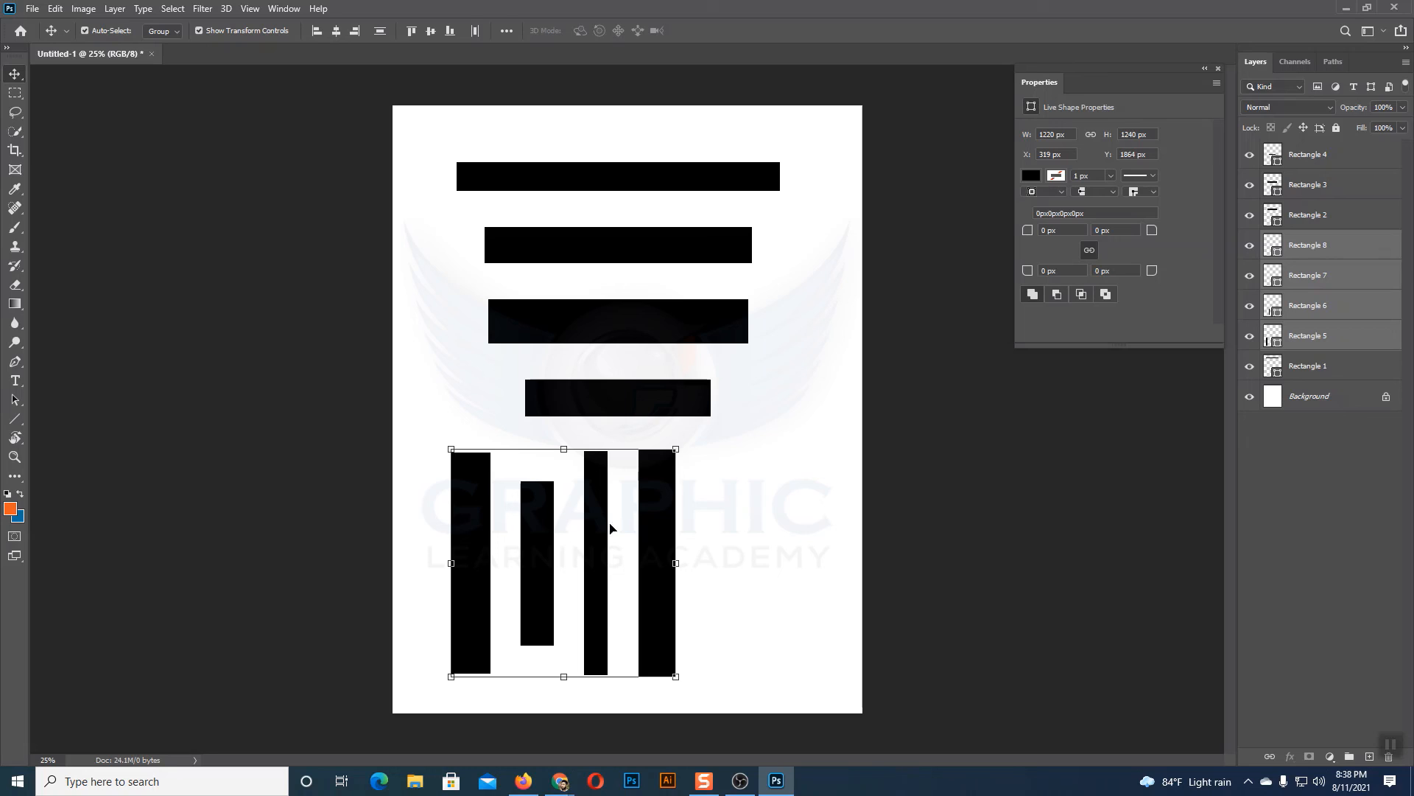
pyautogui.click(816, 529)
# Step: Delete the four vertical rectangles
pyautogui.moveTo(778, 514); pyautogui.dragTo(437, 562)
pyautogui.press('Delete')
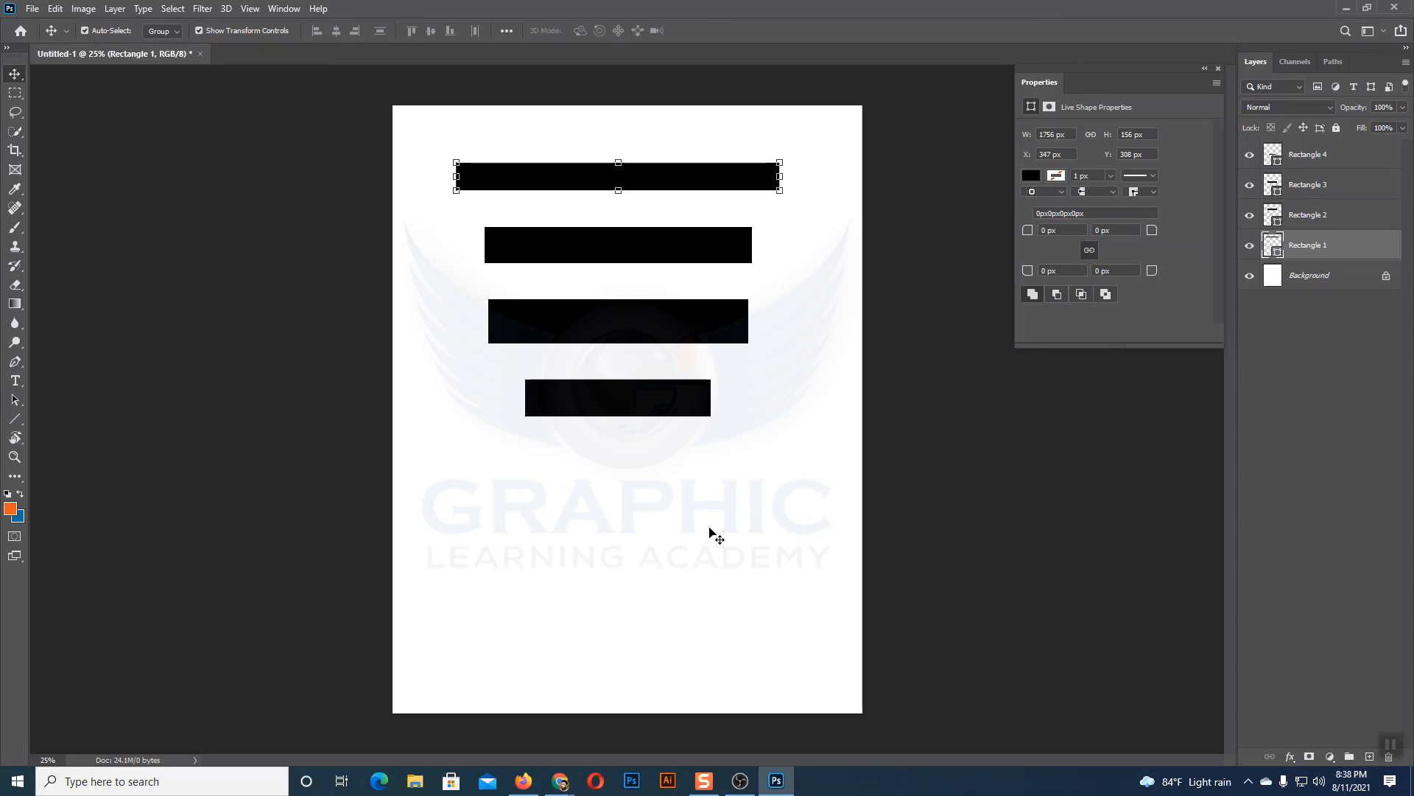
# Step: Select the four horizontal rectangles
pyautogui.moveTo(742, 467); pyautogui.dragTo(548, 157)
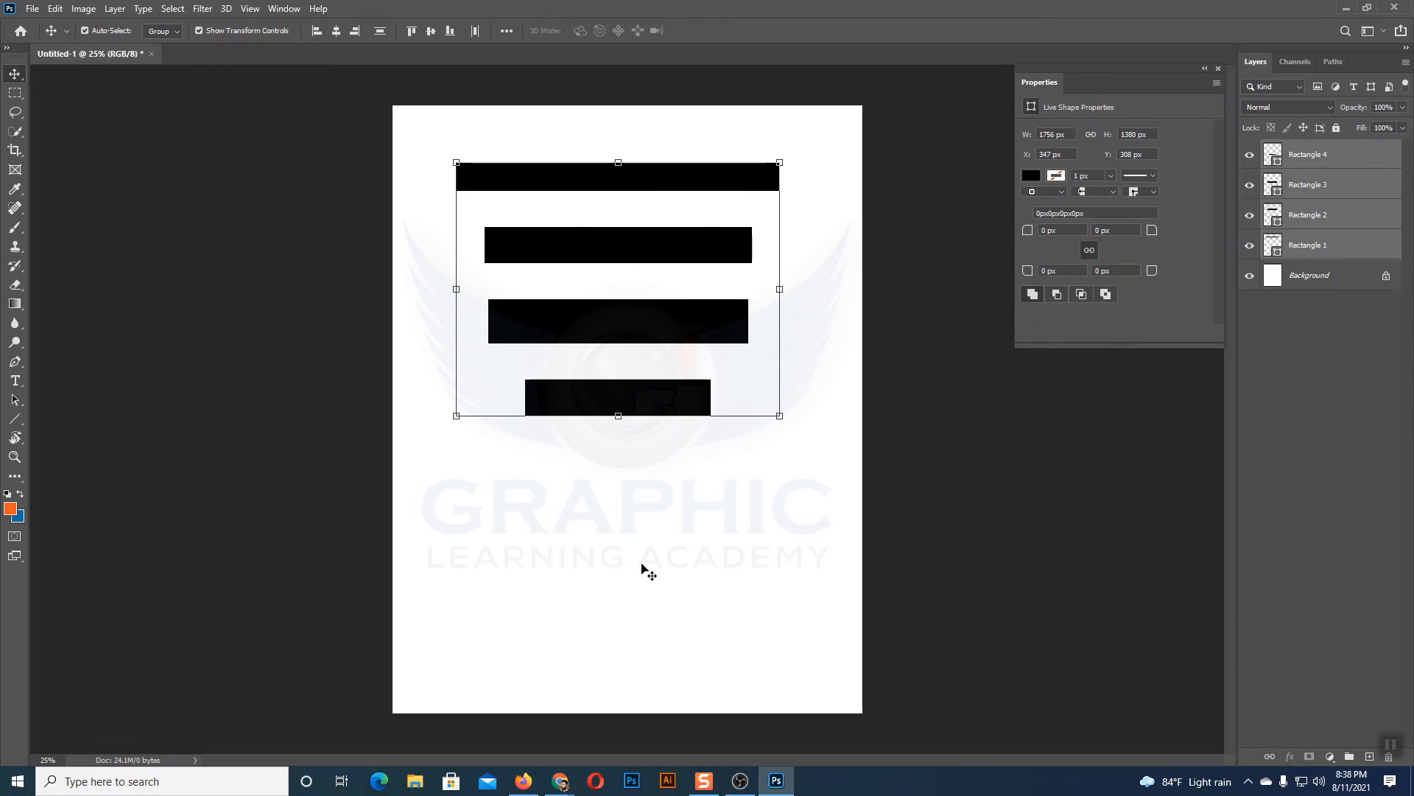